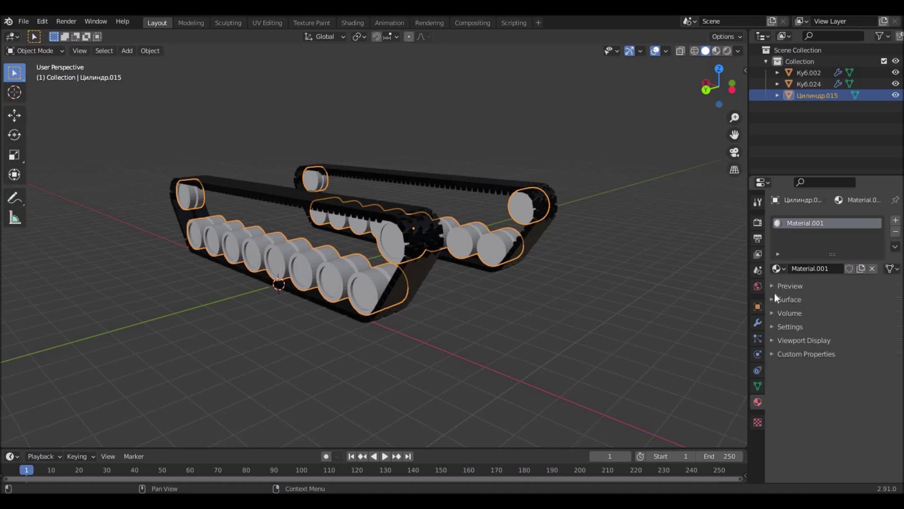
Turn off nodes for the wheels' Material.001 and set its base color to dark green, with G about 0.070 and B about 0.009
{"action": "left_click", "coordinate": [776, 299]}
{"action": "scroll", "coordinate": [816, 314], "scroll_direction": "down", "scroll_amount": 1}
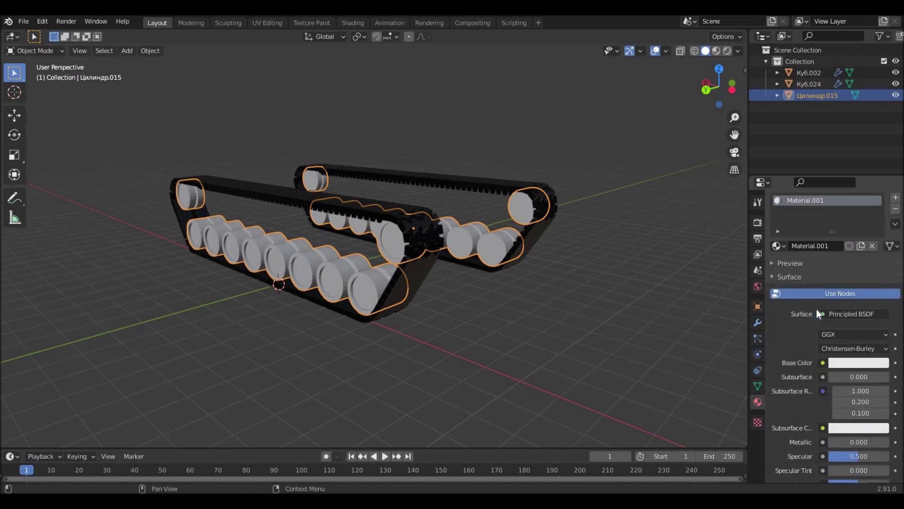
{"action": "left_click", "coordinate": [828, 297]}
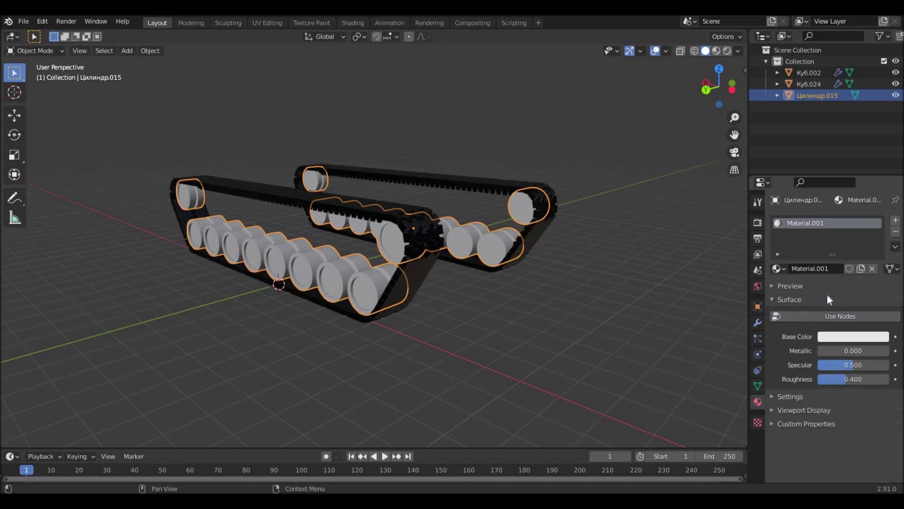
{"action": "left_click", "coordinate": [885, 338]}
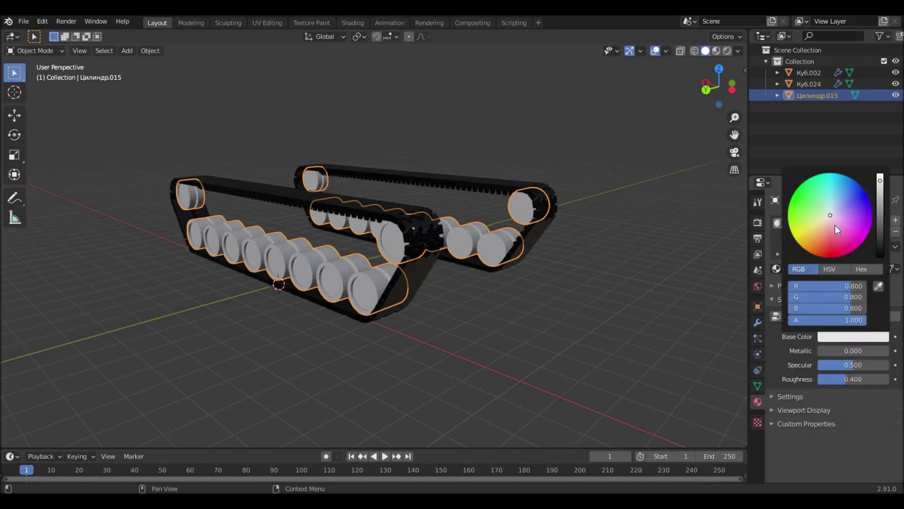
{"action": "left_click", "coordinate": [804, 200]}
{"action": "mouse_move", "coordinate": [884, 237]}
{"action": "left_mouse_down"}
{"action": "mouse_move", "coordinate": [883, 225]}
{"action": "mouse_move", "coordinate": [883, 248]}
{"action": "left_mouse_up"}
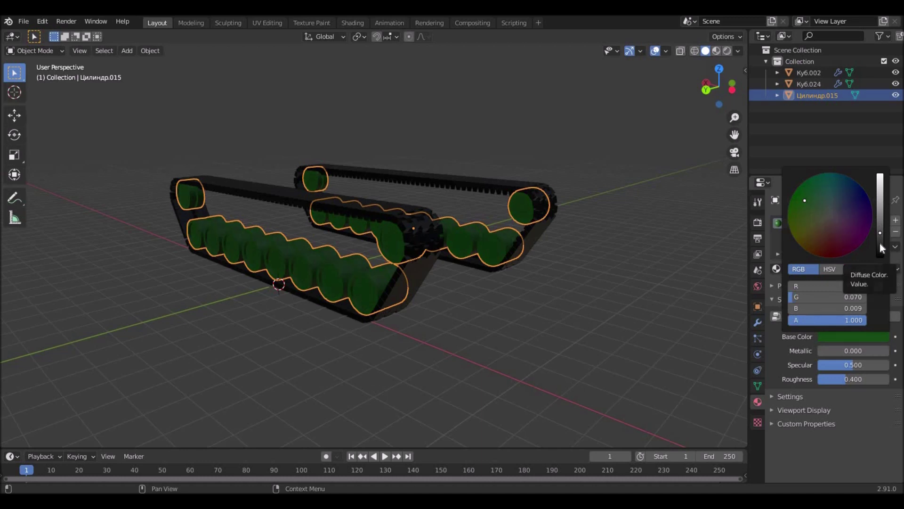
Maximize the 3D viewport and append the object Плоскость from Башня.blend in the desktop folder Танк
{"action": "key", "text": "ctrl+space"}
{"action": "left_click", "coordinate": [27, 21]}
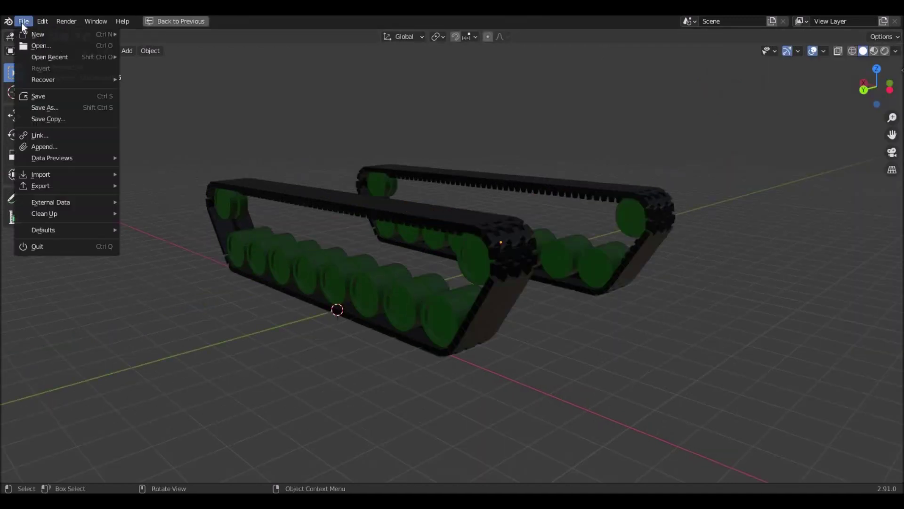
{"action": "left_click", "coordinate": [33, 145]}
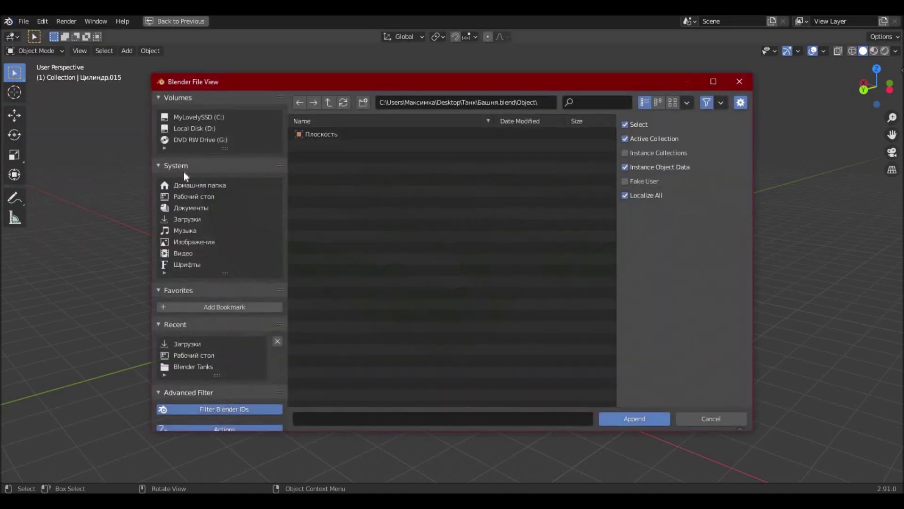
{"action": "left_click", "coordinate": [191, 194]}
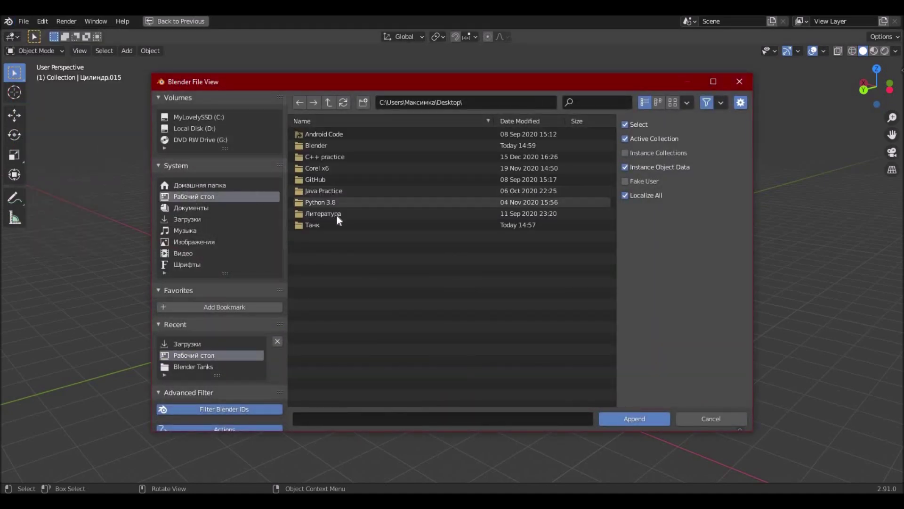
{"action": "double_click", "coordinate": [332, 224]}
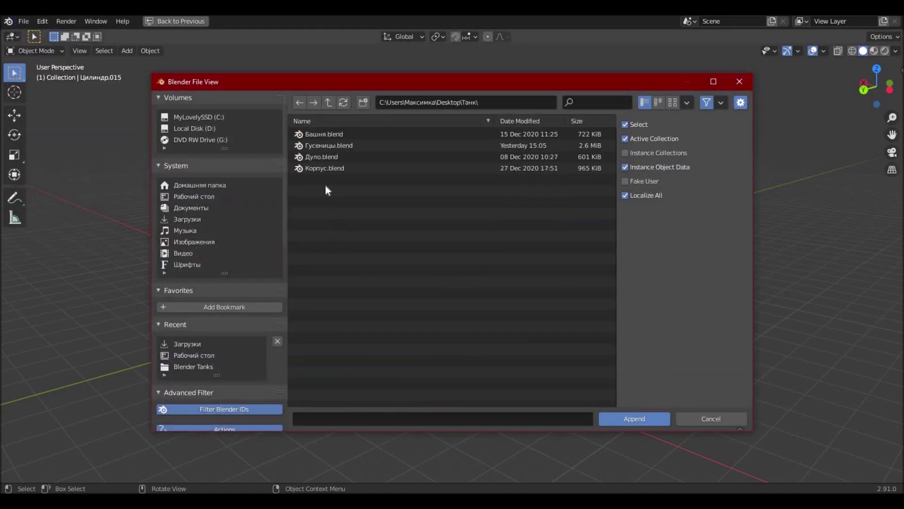
{"action": "left_click", "coordinate": [328, 136]}
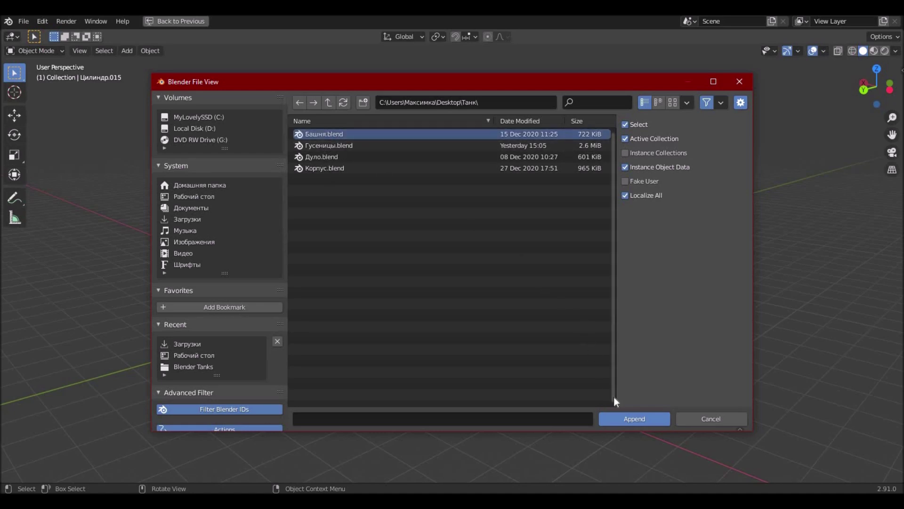
{"action": "left_click", "coordinate": [625, 420]}
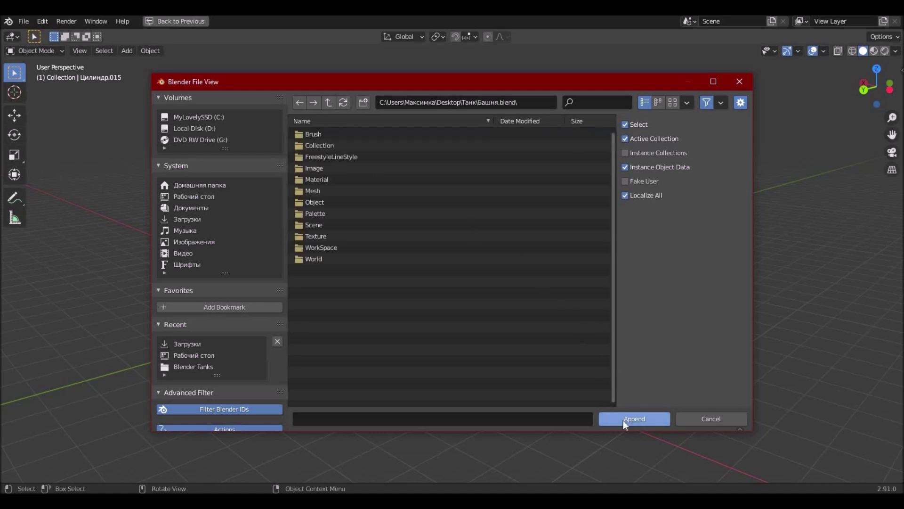
{"action": "double_click", "coordinate": [326, 202]}
{"action": "left_click", "coordinate": [327, 138]}
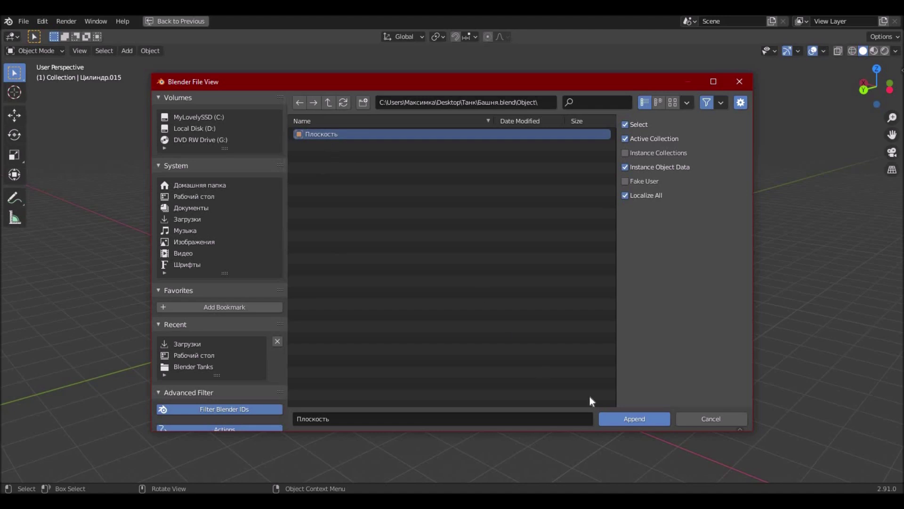
{"action": "left_click", "coordinate": [615, 420]}
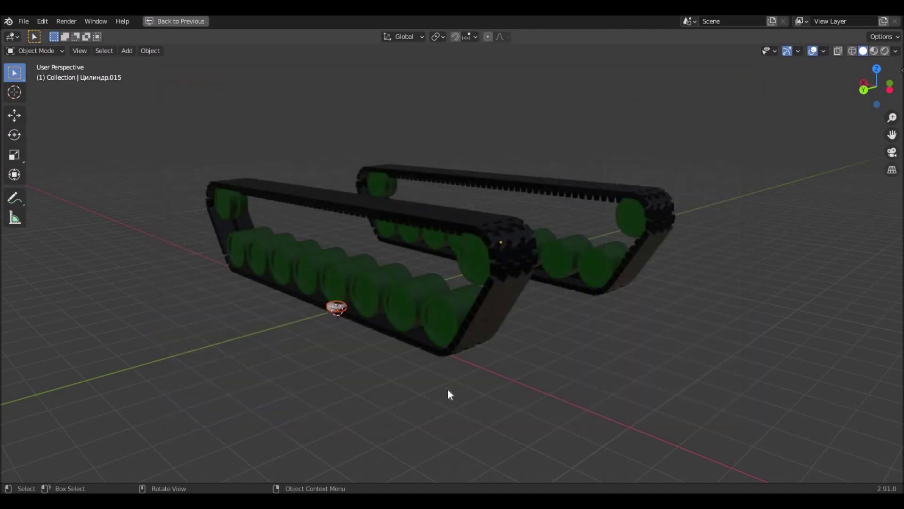
Scale the appended turret up to suit the tracks and move it well away from them
{"action": "scroll", "coordinate": [448, 389], "scroll_direction": "down", "scroll_amount": 4}
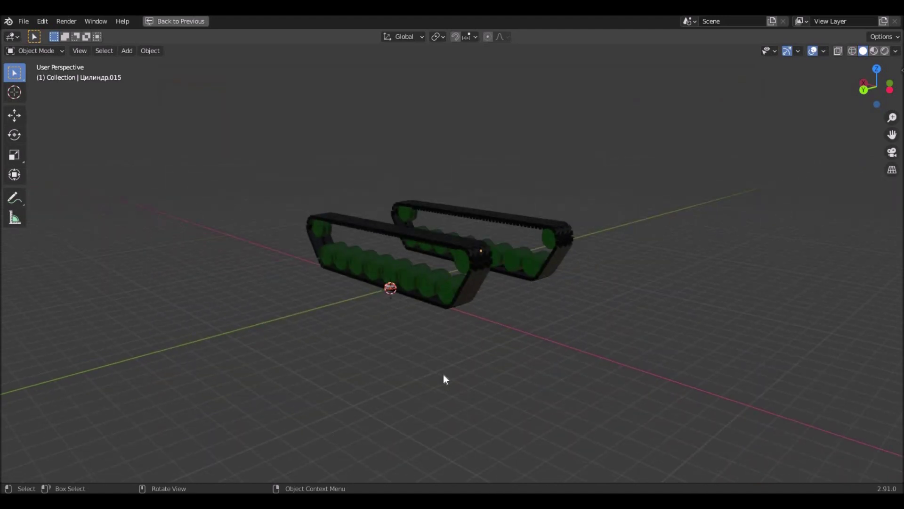
{"action": "key", "text": "s"}
{"action": "left_click", "coordinate": [392, 296]}
{"action": "key", "text": "s"}
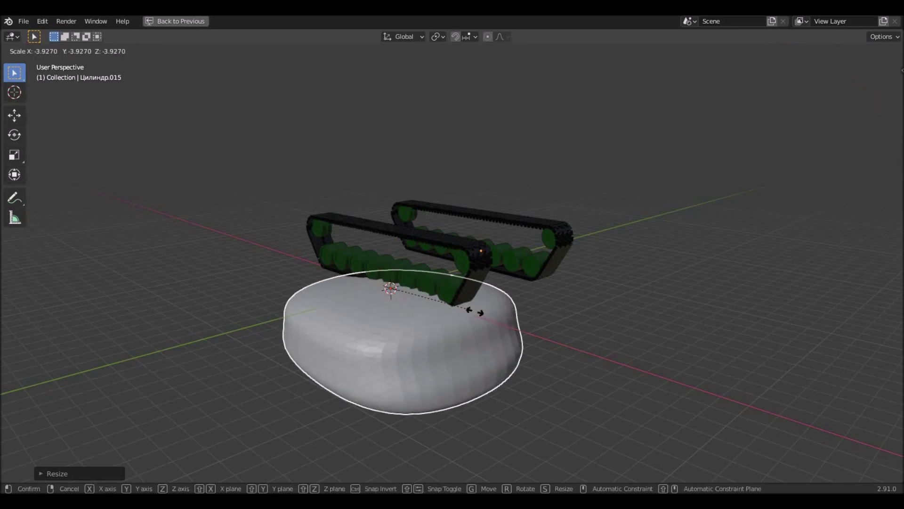
{"action": "left_click", "coordinate": [327, 286]}
{"action": "key", "text": "g"}
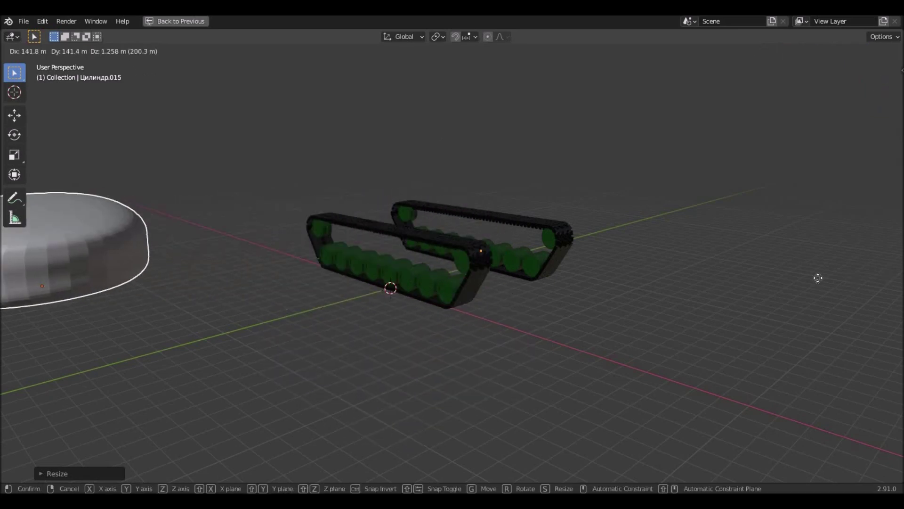
{"action": "left_click", "coordinate": [372, 250]}
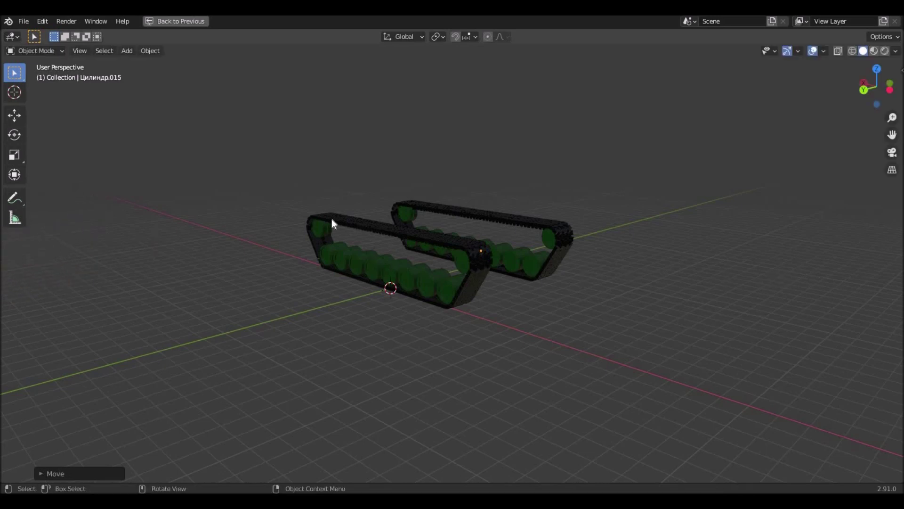
Append the objects Cylinder and Cylinder.001 from Дуло.blend in the desktop folder Танк
{"action": "left_click", "coordinate": [19, 21]}
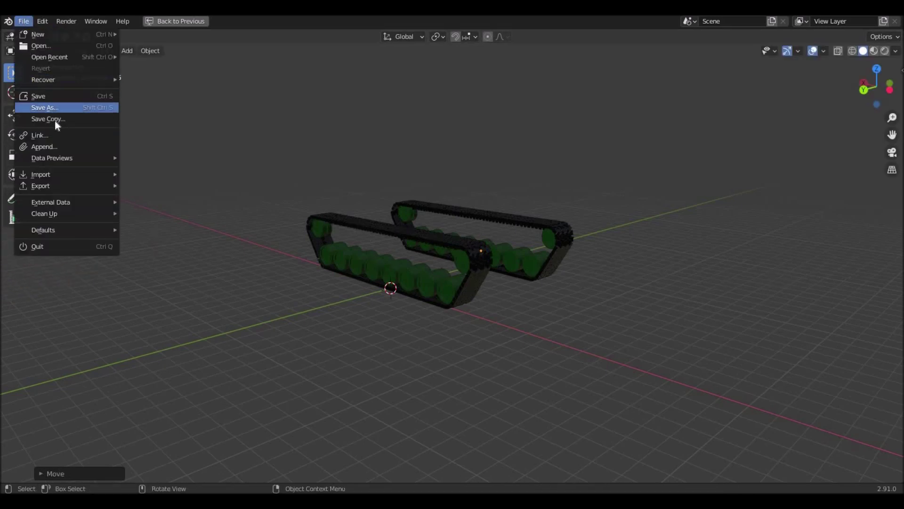
{"action": "left_click", "coordinate": [60, 147]}
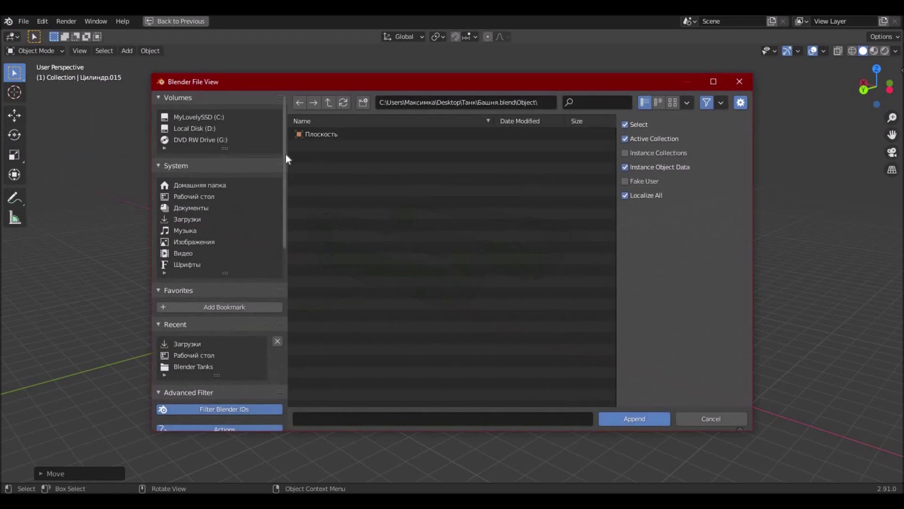
{"action": "left_click", "coordinate": [203, 197]}
{"action": "double_click", "coordinate": [306, 225]}
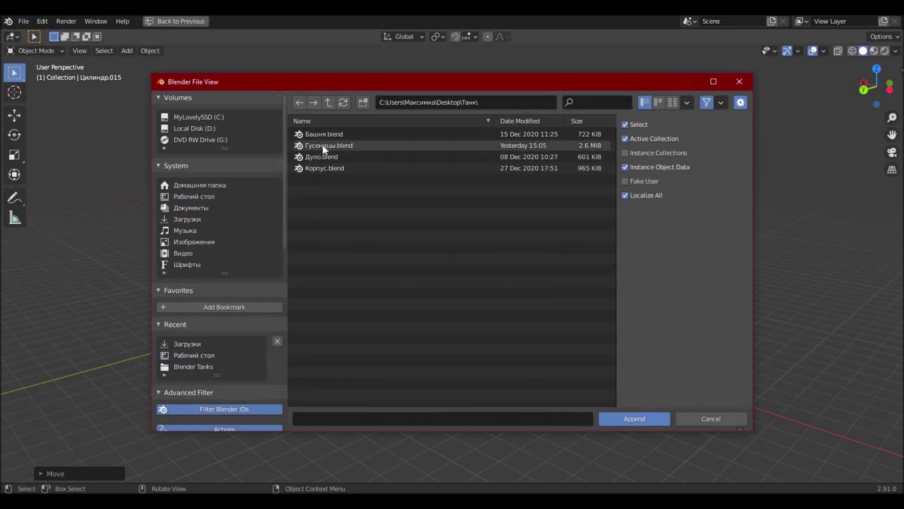
{"action": "left_click", "coordinate": [323, 157]}
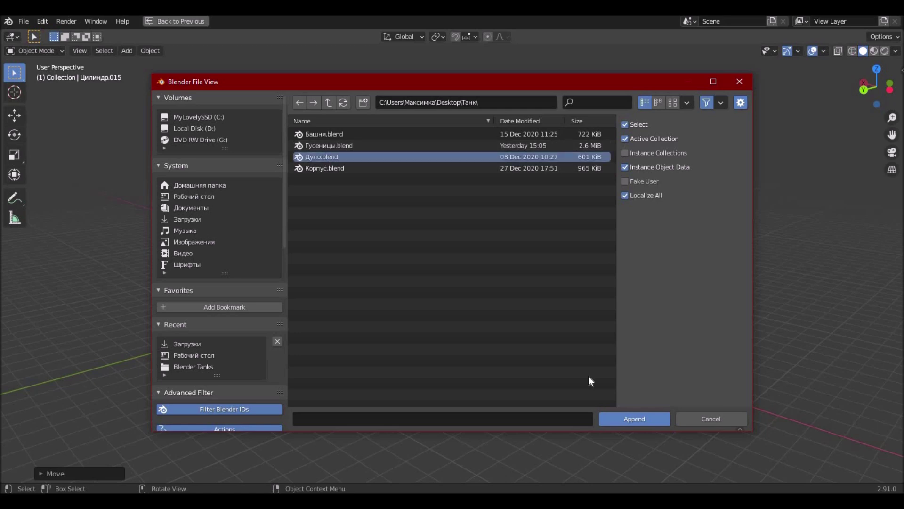
{"action": "left_click", "coordinate": [650, 426]}
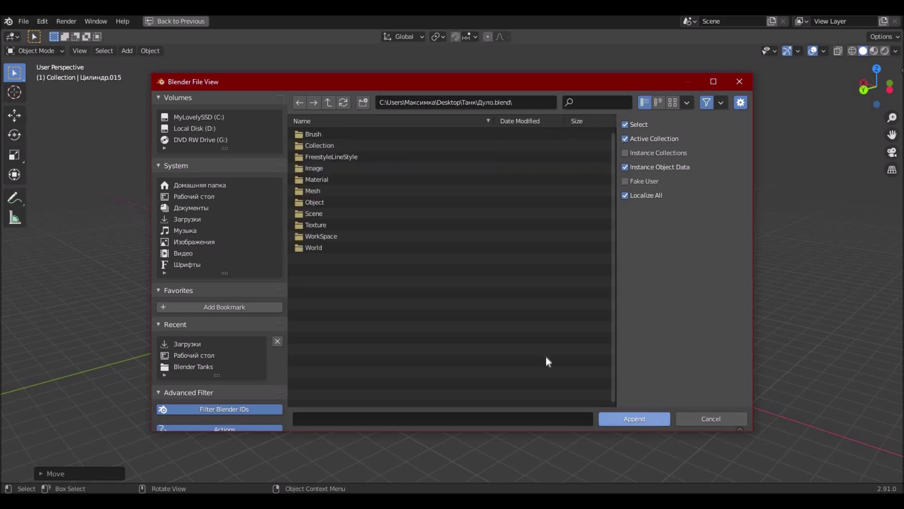
{"action": "left_click", "coordinate": [323, 206]}
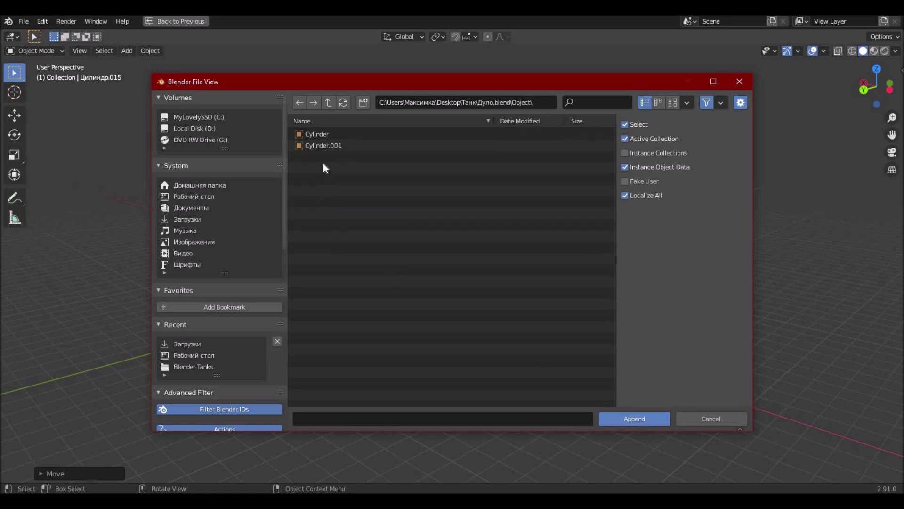
{"action": "left_click_drag", "start_coordinate": [341, 179], "coordinate": [343, 142]}
{"action": "left_click", "coordinate": [632, 418]}
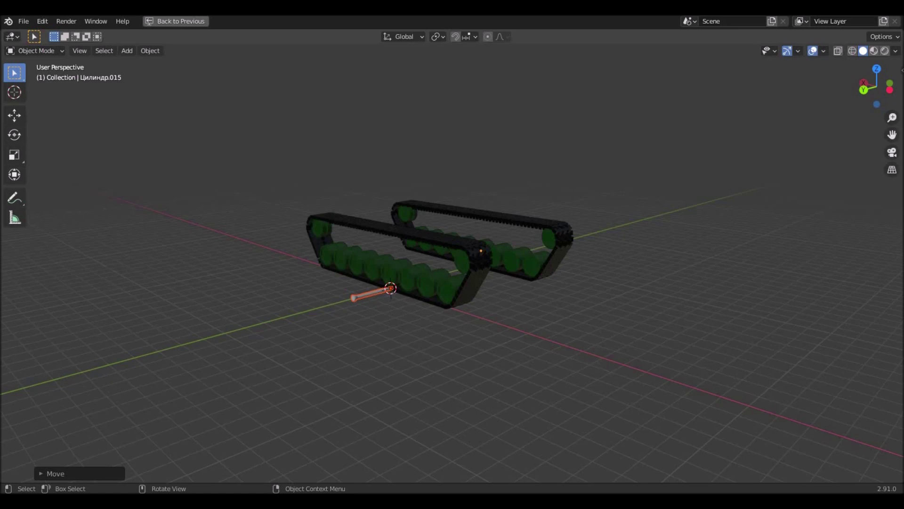
Scale up both appended gun barrel parts together and move them well away from the tracks
{"action": "key", "text": "s"}
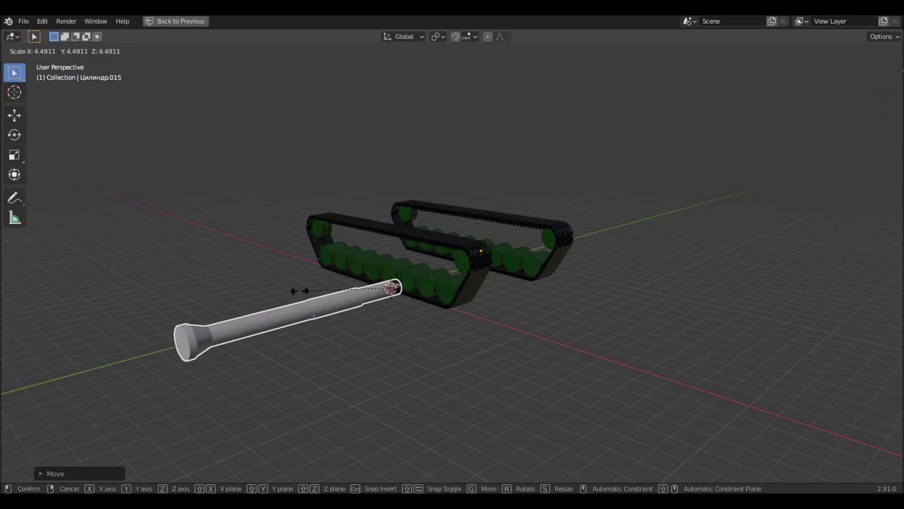
{"action": "left_click", "coordinate": [281, 291]}
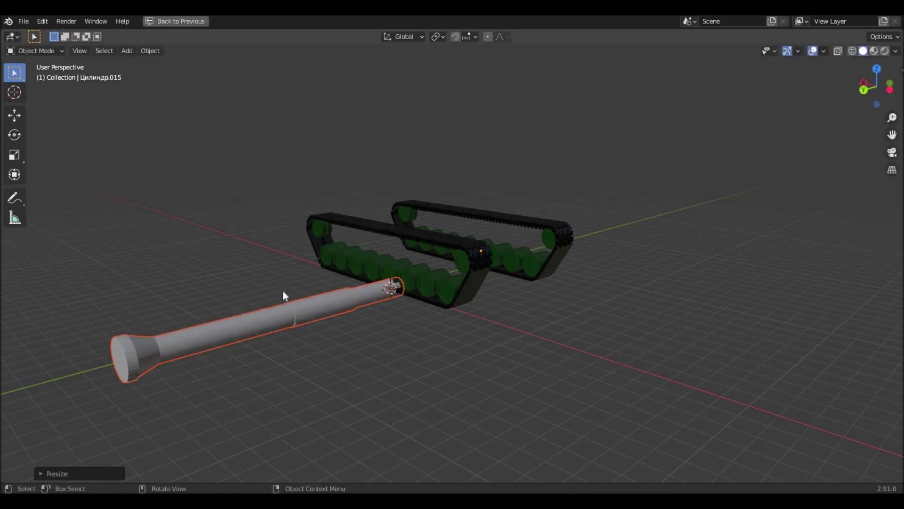
{"action": "key", "text": "g"}
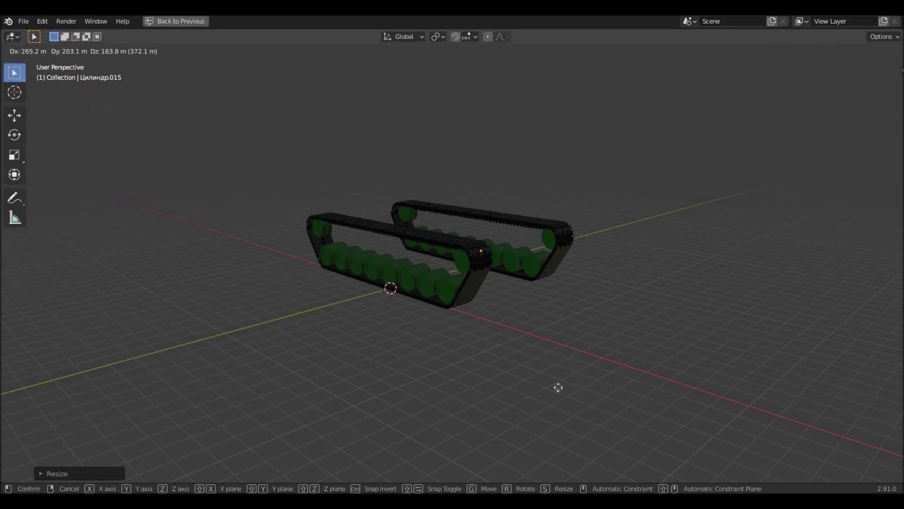
{"action": "left_click", "coordinate": [399, 346]}
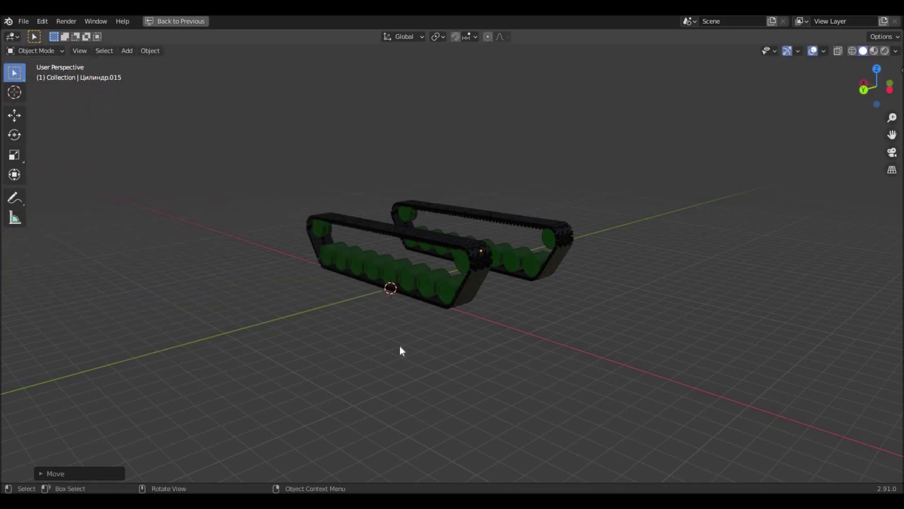
Append the object Plane.005 from Корпус.blend in the desktop folder Танк
{"action": "left_click", "coordinate": [23, 21]}
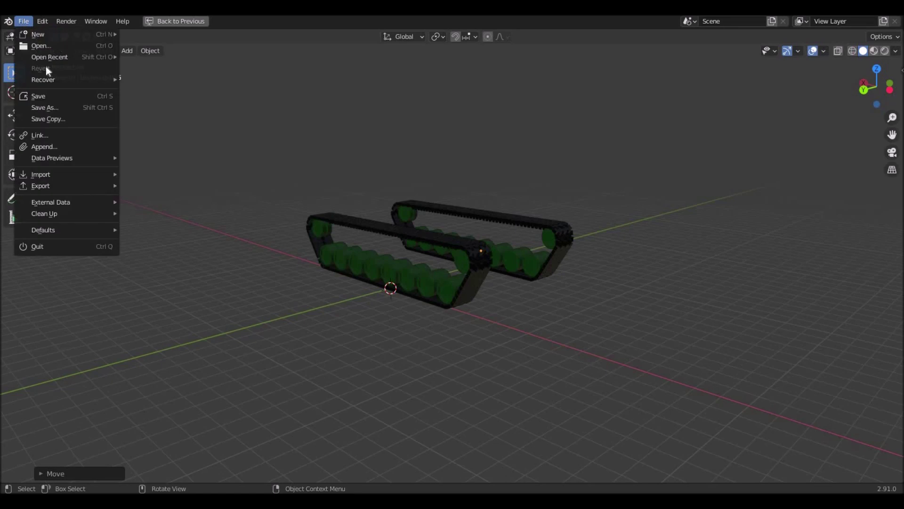
{"action": "left_click", "coordinate": [63, 147]}
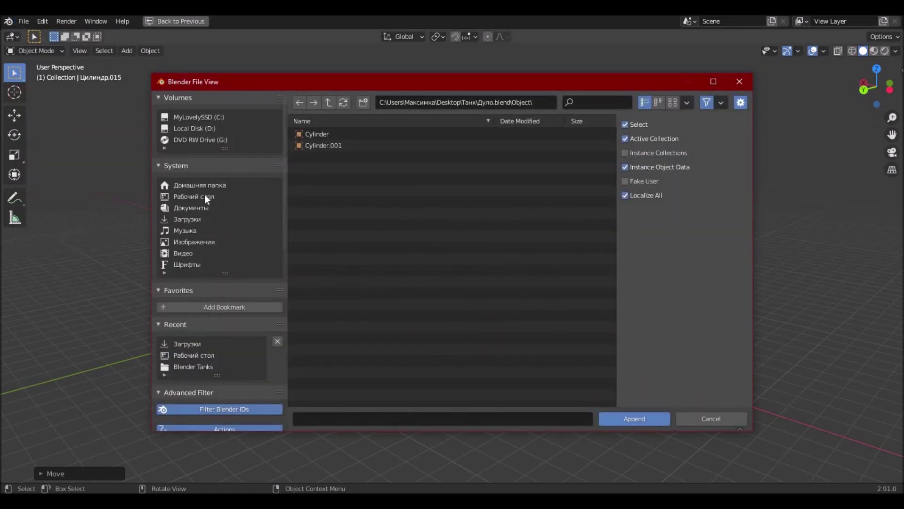
{"action": "left_click", "coordinate": [204, 195]}
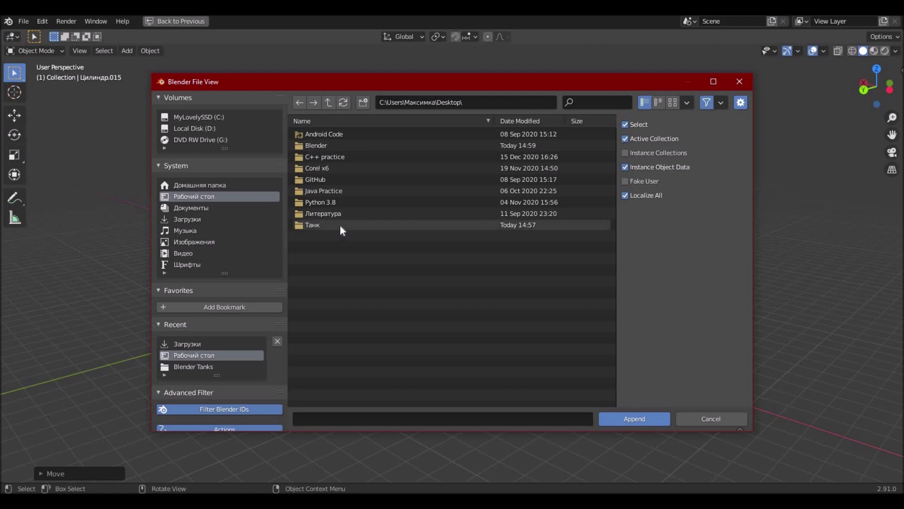
{"action": "double_click", "coordinate": [340, 225]}
{"action": "left_click", "coordinate": [323, 170]}
{"action": "left_click", "coordinate": [610, 419]}
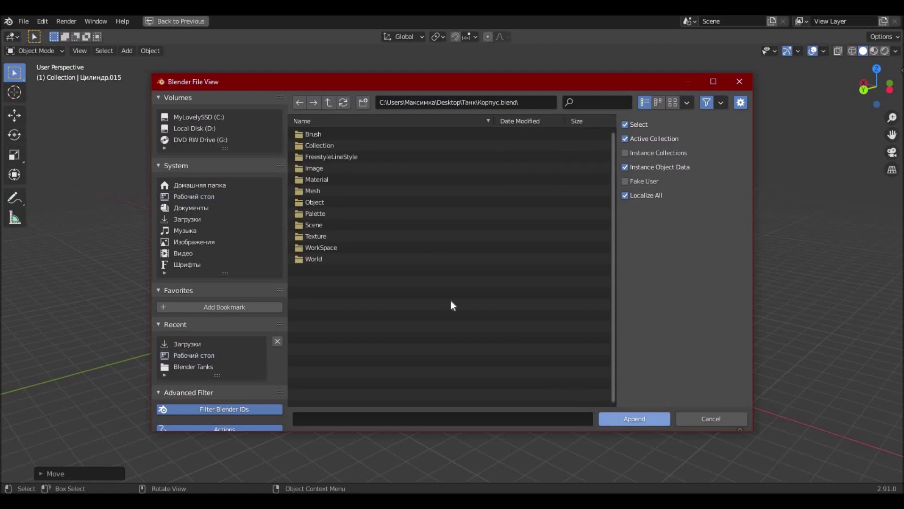
{"action": "double_click", "coordinate": [343, 236]}
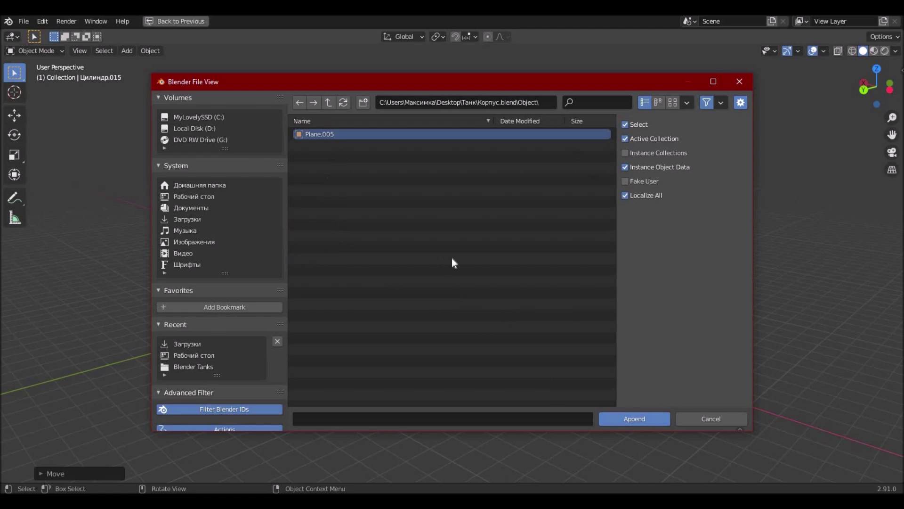
{"action": "left_click", "coordinate": [628, 419]}
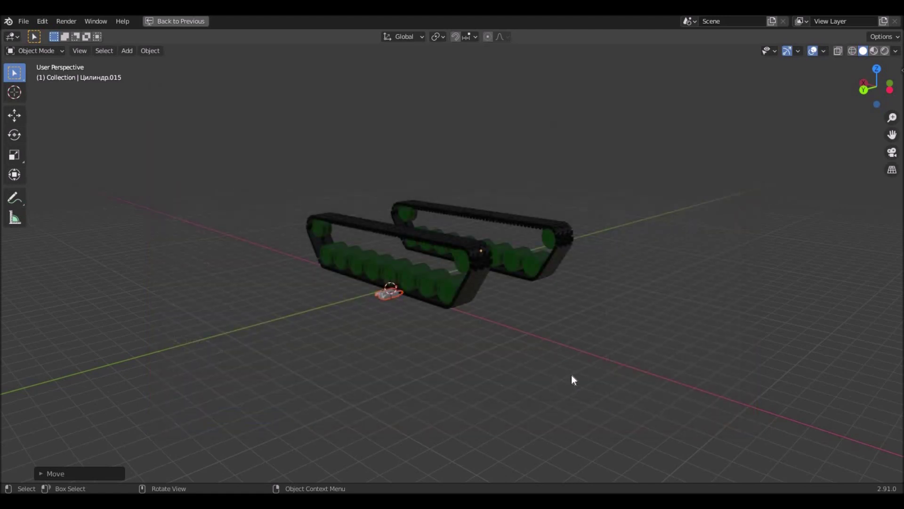
Scale the appended tank hull up until it is roughly as large as the pair of tracks
{"action": "key", "text": "s"}
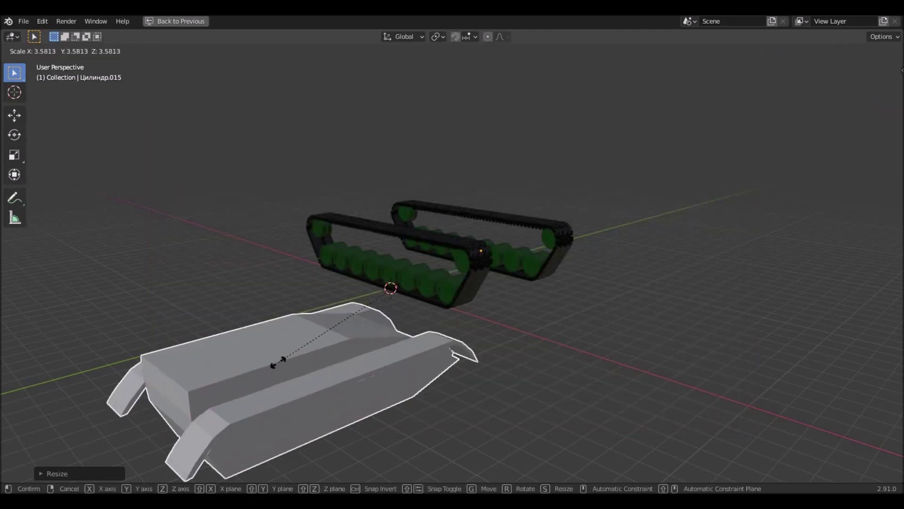
{"action": "left_click", "coordinate": [219, 362]}
{"action": "scroll", "coordinate": [534, 353], "scroll_direction": "down", "scroll_amount": 10}
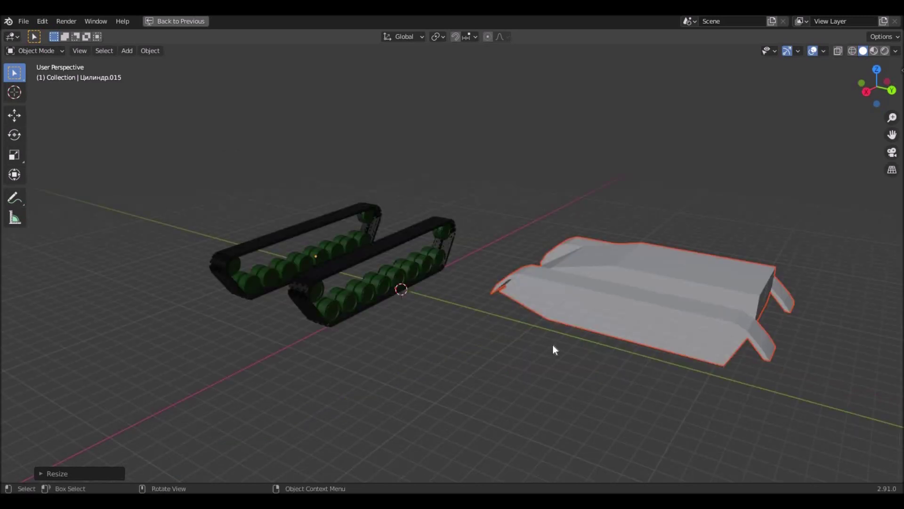
Rotate the tank hull 90 degrees about the global Z axis
{"action": "key", "text": "r"}
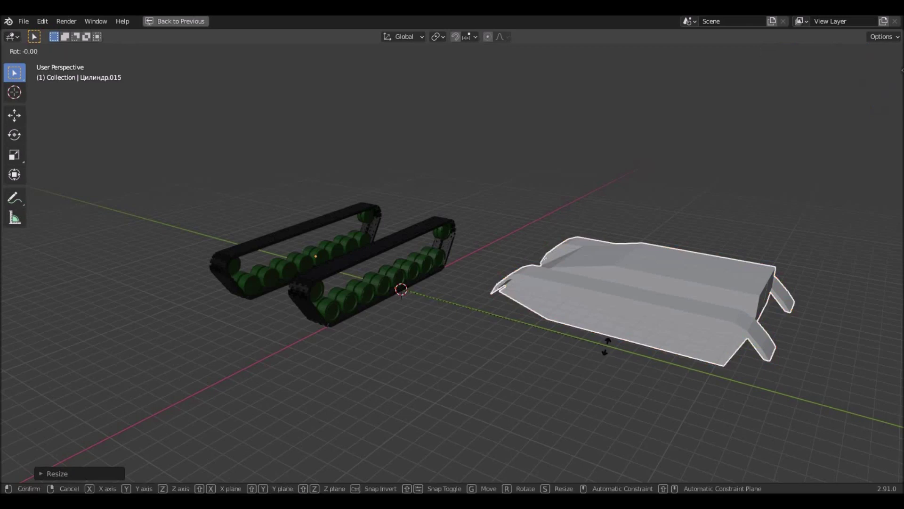
{"action": "type", "text": "z"}
{"action": "type", "text": "90"}
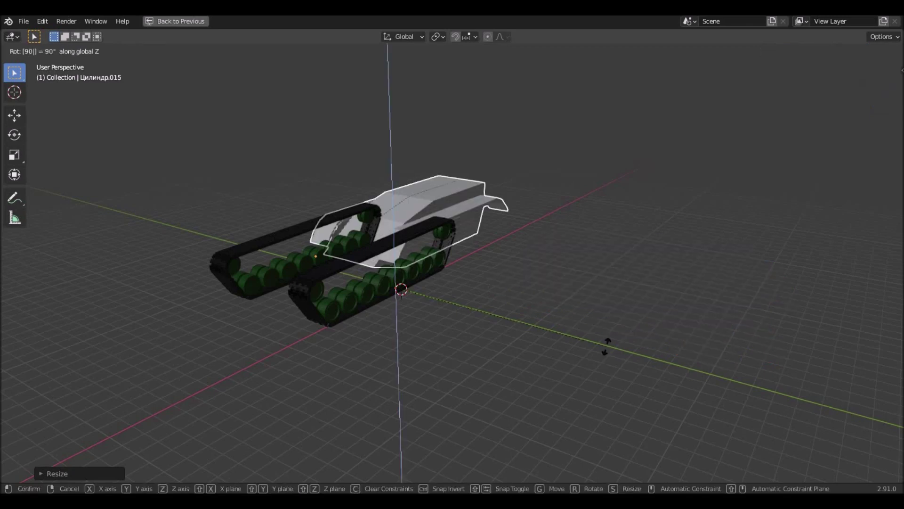
{"action": "key", "text": "Return"}
In front view, move the hull about 146 m along X and 25 m up over the tracks, using wireframe shading for alignment
{"action": "key", "text": "KP_1"}
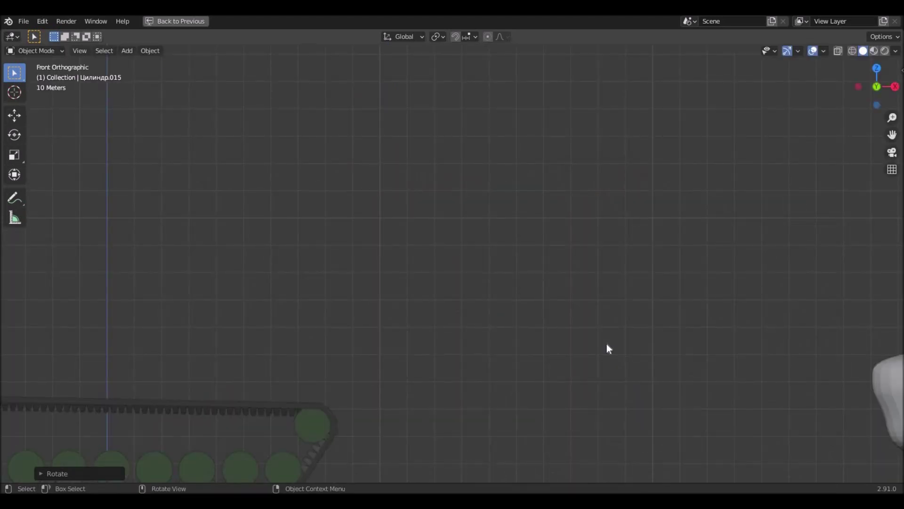
{"action": "scroll", "coordinate": [607, 346], "scroll_direction": "down", "scroll_amount": 3}
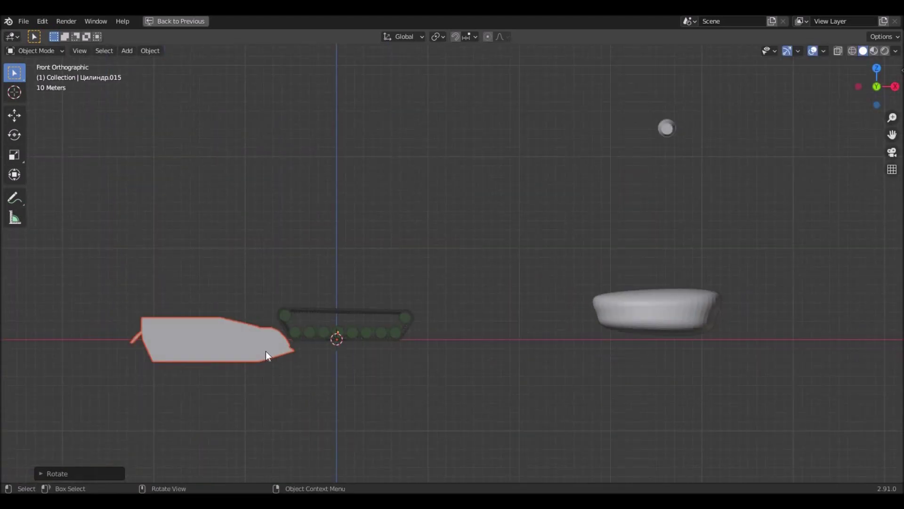
{"action": "scroll", "coordinate": [271, 351], "scroll_direction": "up", "scroll_amount": 3}
{"action": "middle_click_drag", "start_coordinate": [406, 338], "coordinate": [475, 189], "text": "shift"}
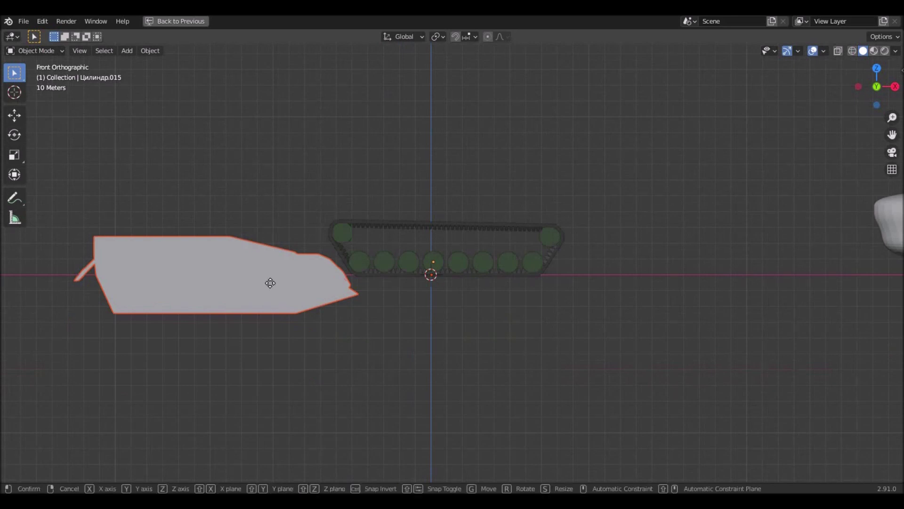
{"action": "key", "text": "g"}
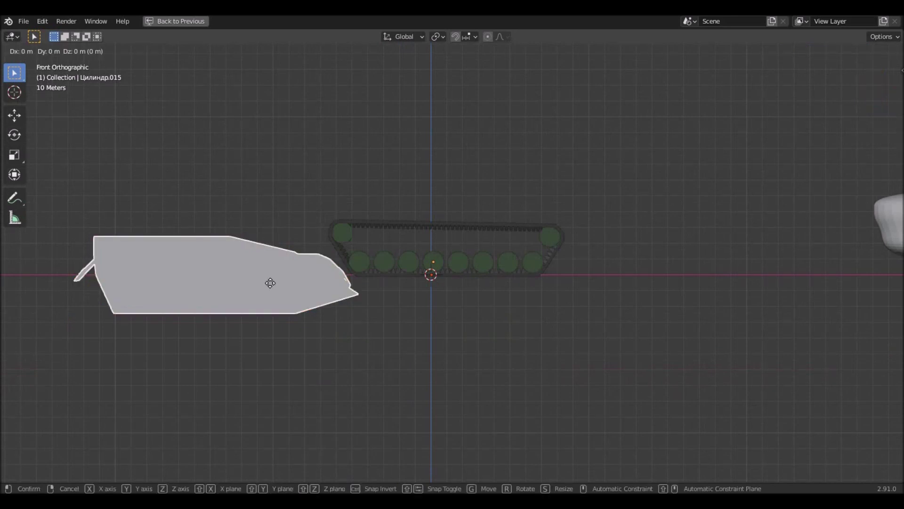
{"action": "left_click", "coordinate": [271, 282]}
{"action": "key", "text": "z"}
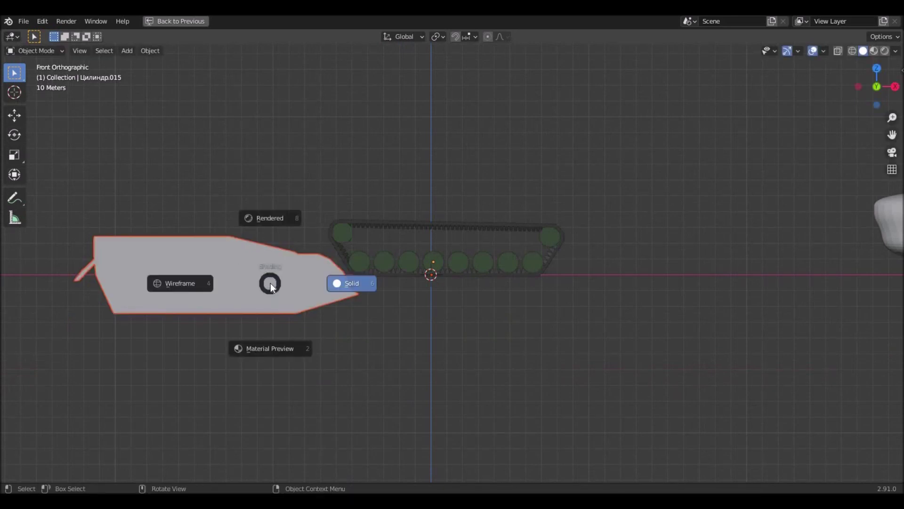
{"action": "left_click", "coordinate": [198, 287]}
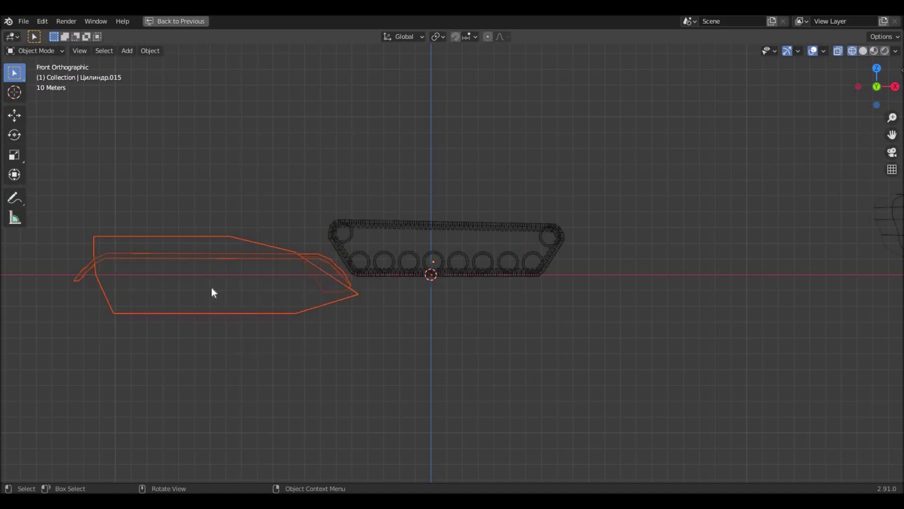
{"action": "key", "text": "g"}
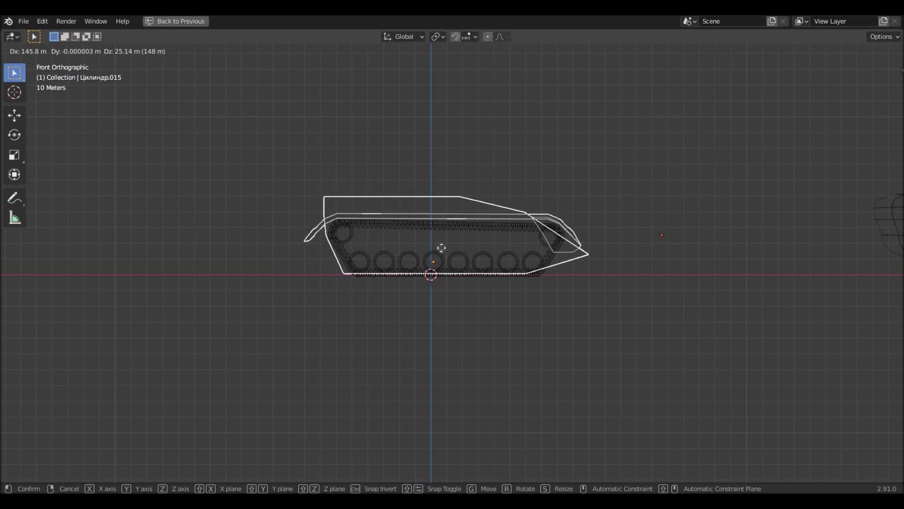
{"action": "left_click", "coordinate": [443, 246]}
{"action": "key", "text": "z"}
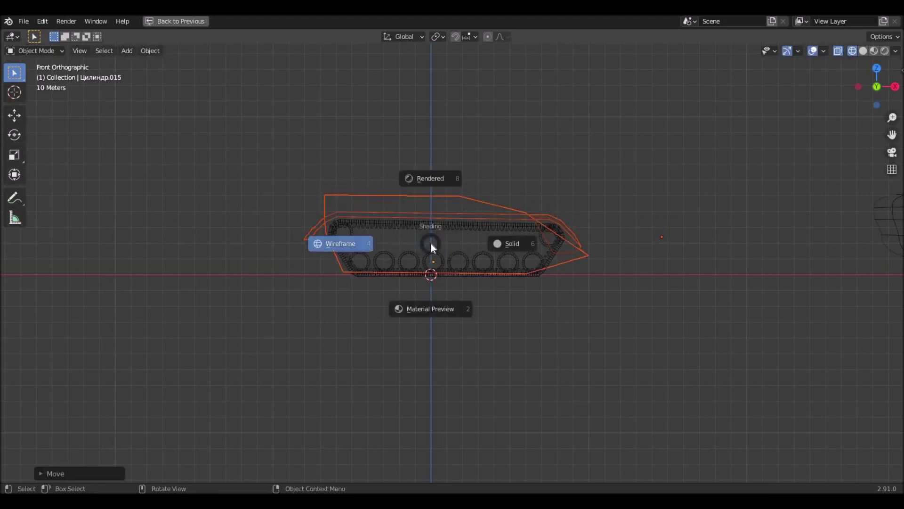
{"action": "left_click", "coordinate": [500, 247]}
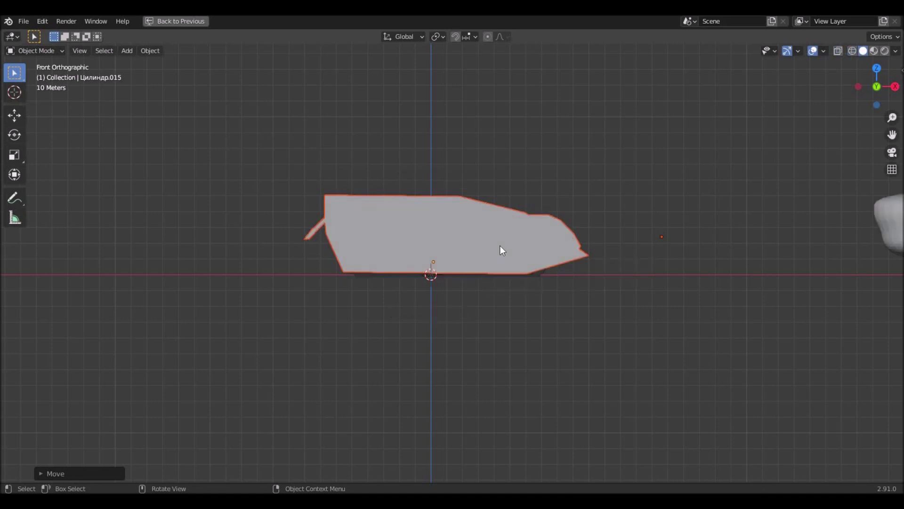
In top view, move the hull about 46 m along Y so that its fenders reach the two tracks
{"action": "key", "text": "KP_7"}
{"action": "middle_click_drag", "start_coordinate": [499, 245], "coordinate": [503, 304], "text": "shift"}
{"action": "left_click", "coordinate": [503, 305]}
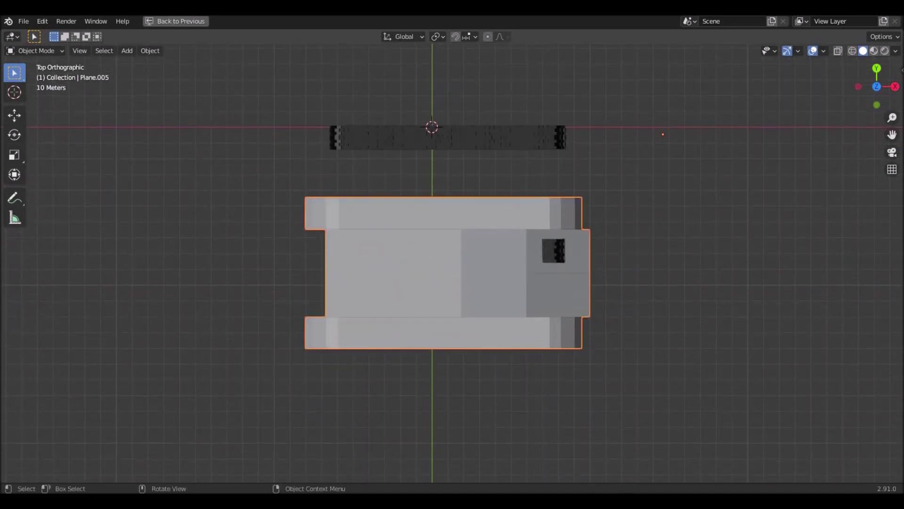
{"action": "key", "text": "g"}
{"action": "key", "text": "y"}
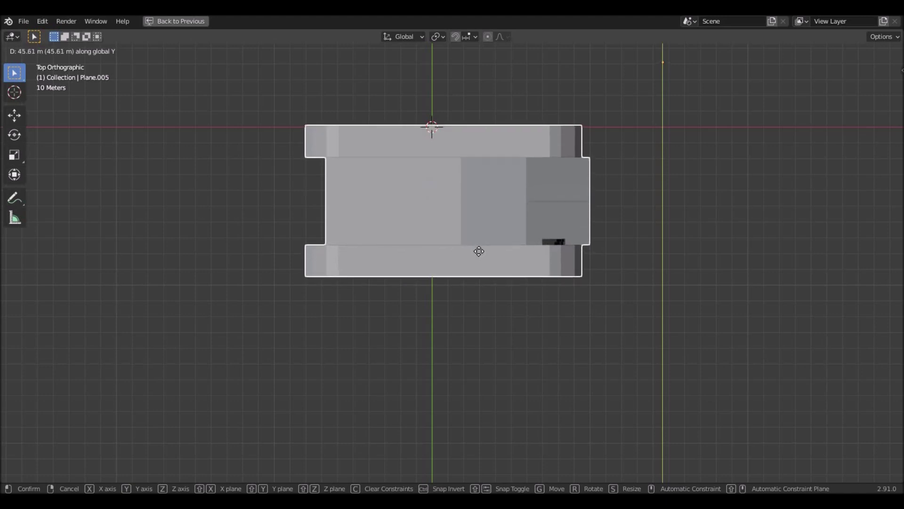
{"action": "left_click", "coordinate": [479, 251]}
Fine-tune the hull's position along Y in wireframe shading until both fenders cover the tracks, and return to solid shading
{"action": "key", "text": "z"}
{"action": "left_click", "coordinate": [420, 258]}
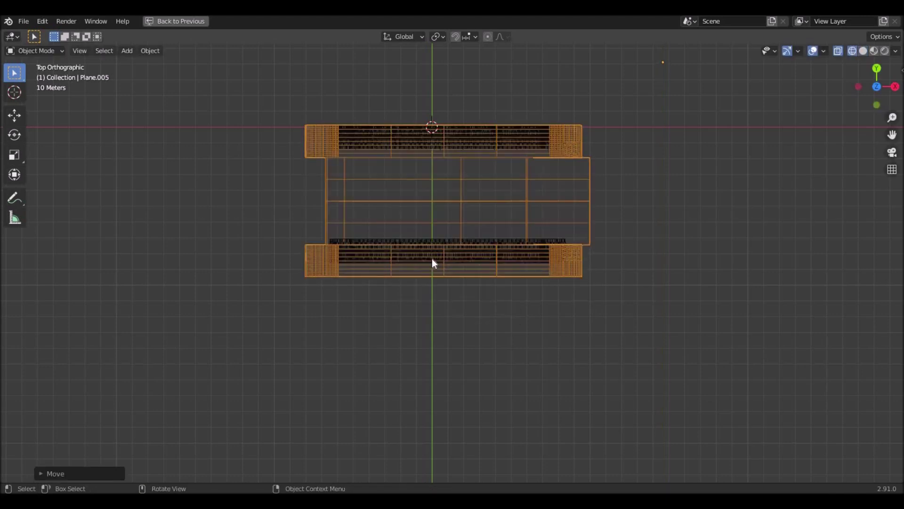
{"action": "key", "text": "g"}
{"action": "key", "text": "y"}
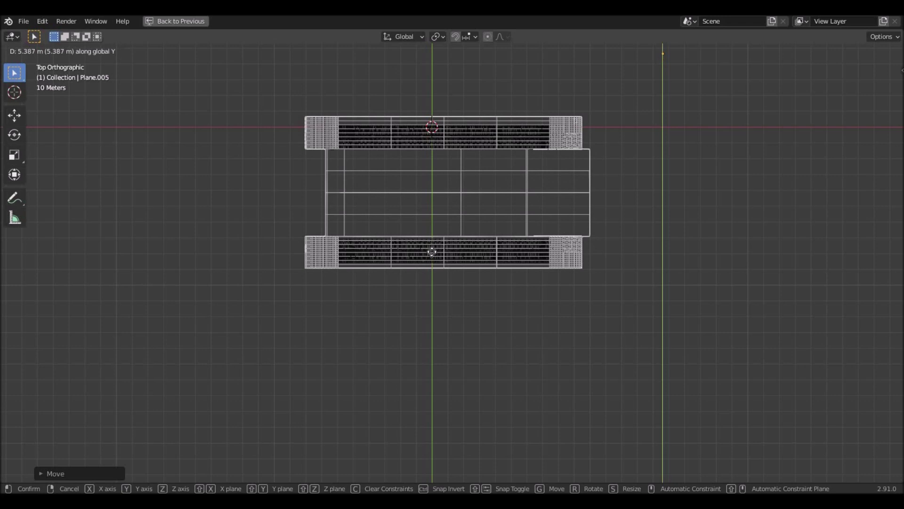
{"action": "left_click", "coordinate": [432, 252]}
{"action": "key", "text": "z"}
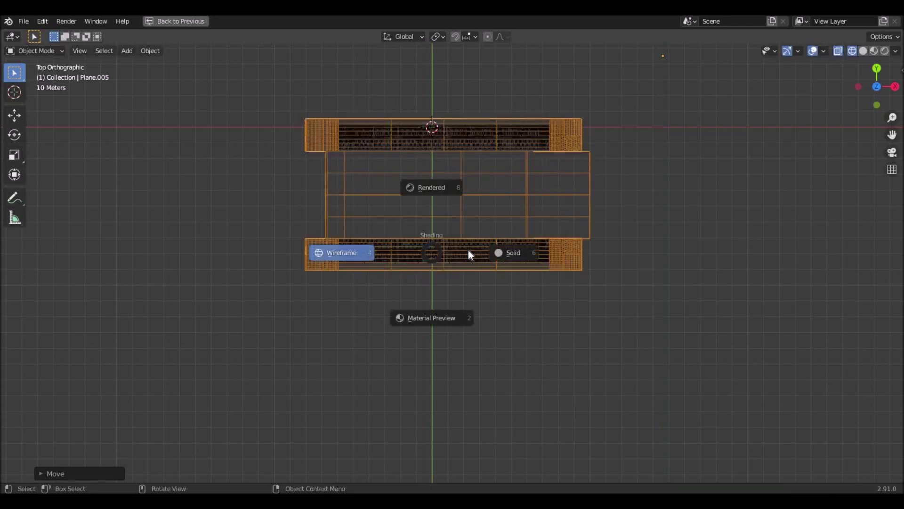
{"action": "left_click", "coordinate": [512, 253]}
Select the hull's four central bottom faces and shift them in front view to fit the hull's underside between the tracks
{"action": "key", "text": "ctrl+KP_7"}
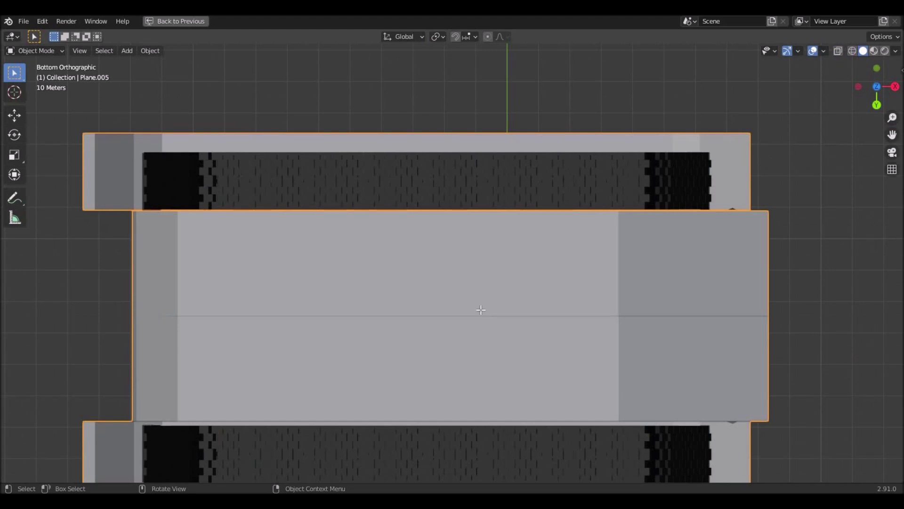
{"action": "key", "text": "Tab"}
{"action": "left_click", "coordinate": [474, 249]}
{"action": "left_click", "coordinate": [469, 288], "text": "shift"}
{"action": "left_click", "coordinate": [455, 360], "text": "shift"}
{"action": "left_click", "coordinate": [453, 382], "text": "shift"}
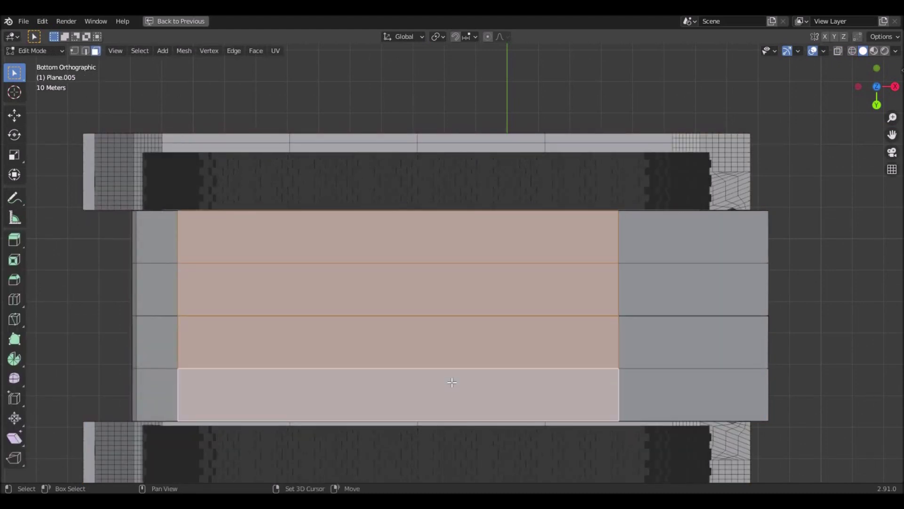
{"action": "key", "text": "KP_1"}
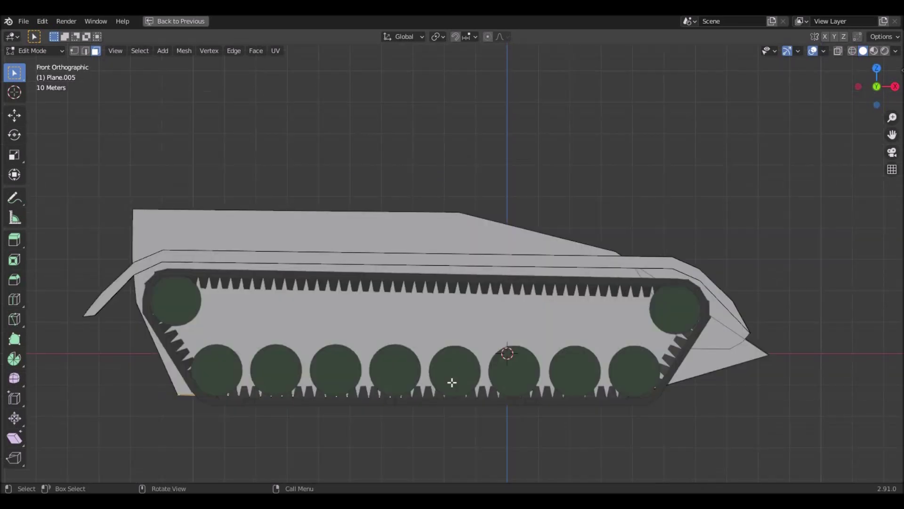
{"action": "key", "text": "g"}
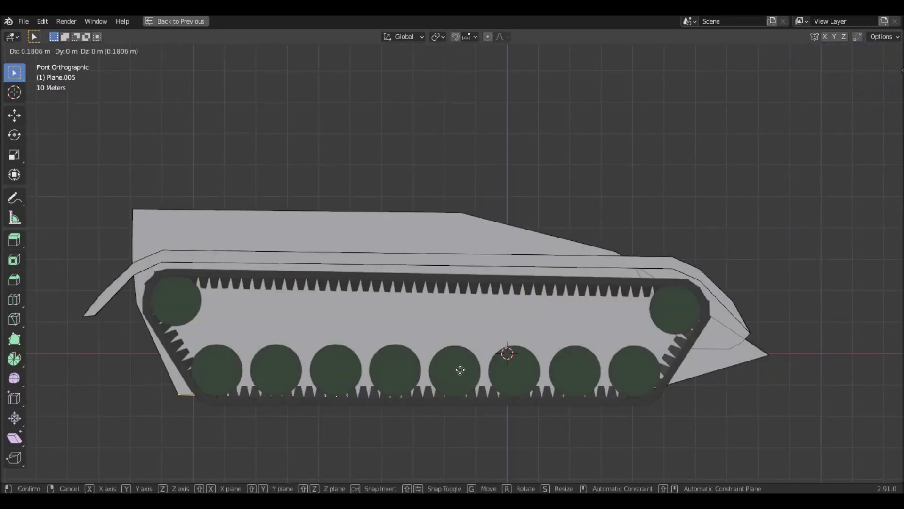
{"action": "left_click", "coordinate": [484, 364]}
Leave hull mesh editing and rotate the gun barrel 90 degrees about the global Z axis
{"action": "scroll", "coordinate": [531, 369], "scroll_direction": "down", "scroll_amount": 6}
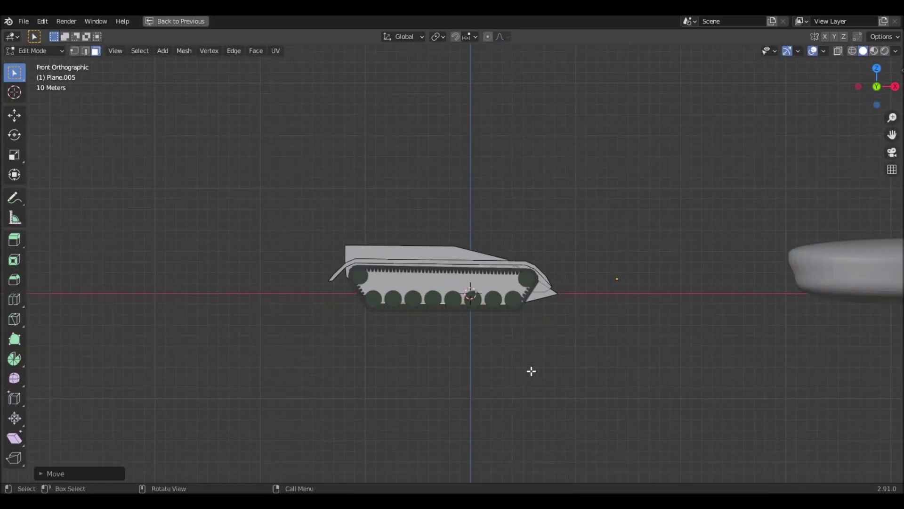
{"action": "key", "text": "Home"}
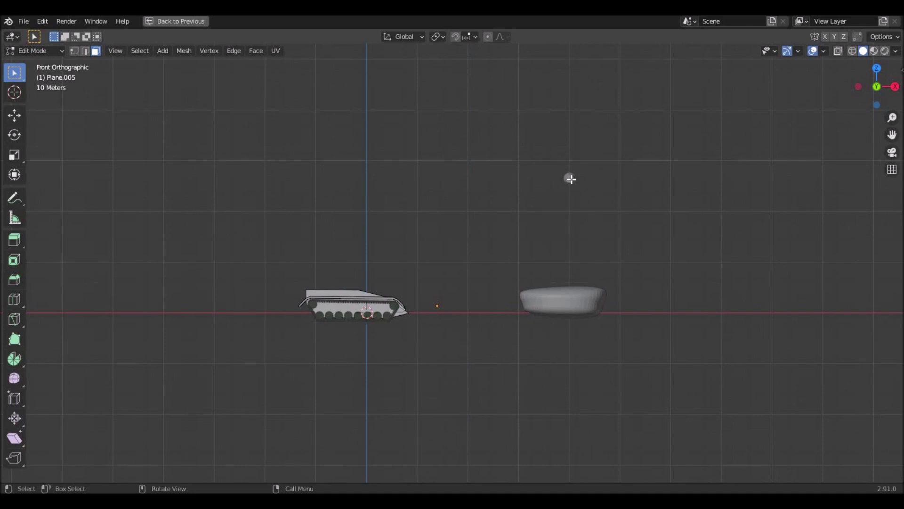
{"action": "key", "text": "Tab"}
{"action": "key", "text": "r"}
{"action": "type", "text": "z"}
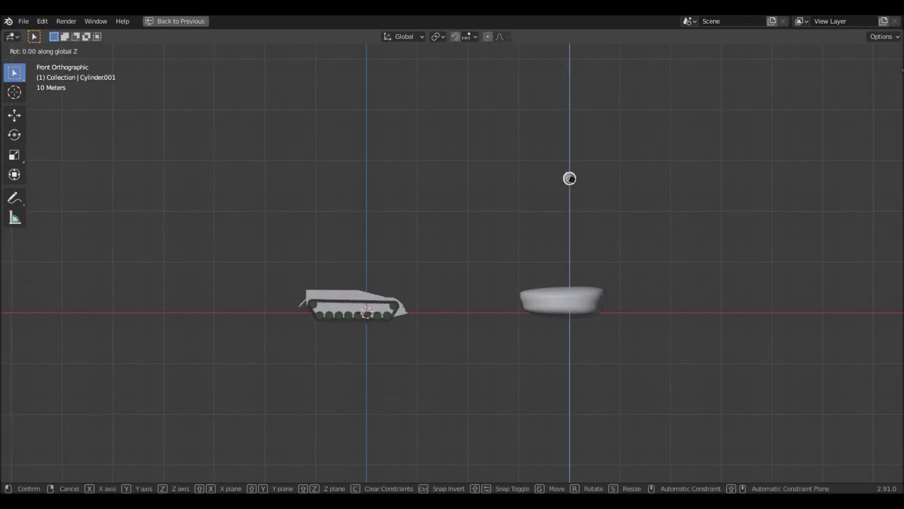
{"action": "type", "text": "90"}
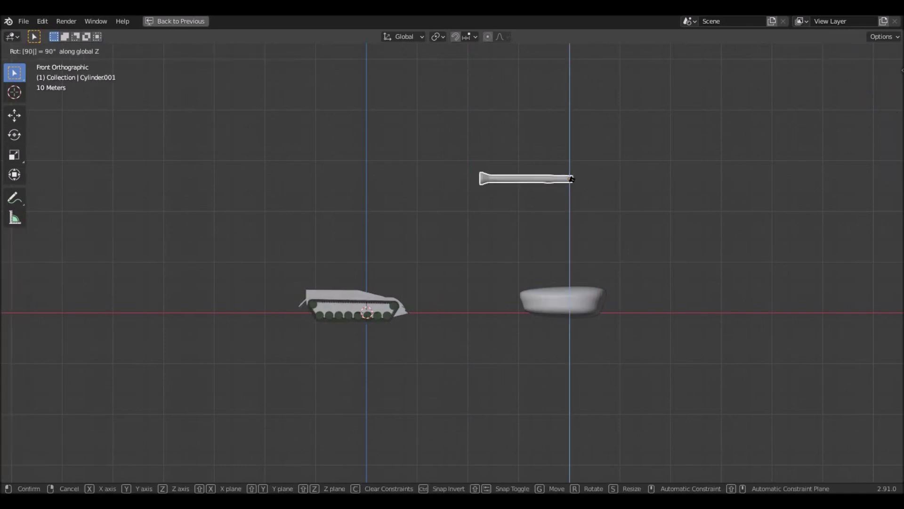
{"action": "key", "text": "Return"}
Move the gun barrel to the turret's narrow end in top view and lower it along Z to the turret's mid-height
{"action": "key", "text": "KP_7"}
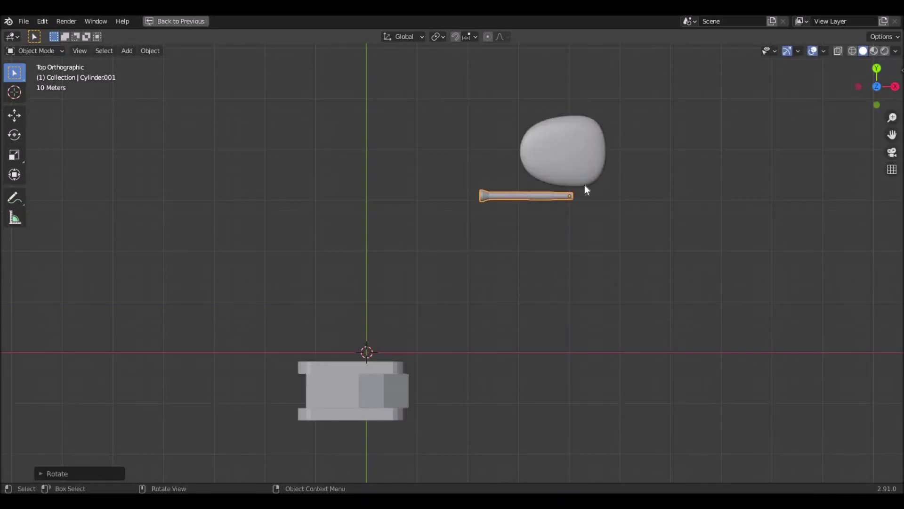
{"action": "key", "text": "g"}
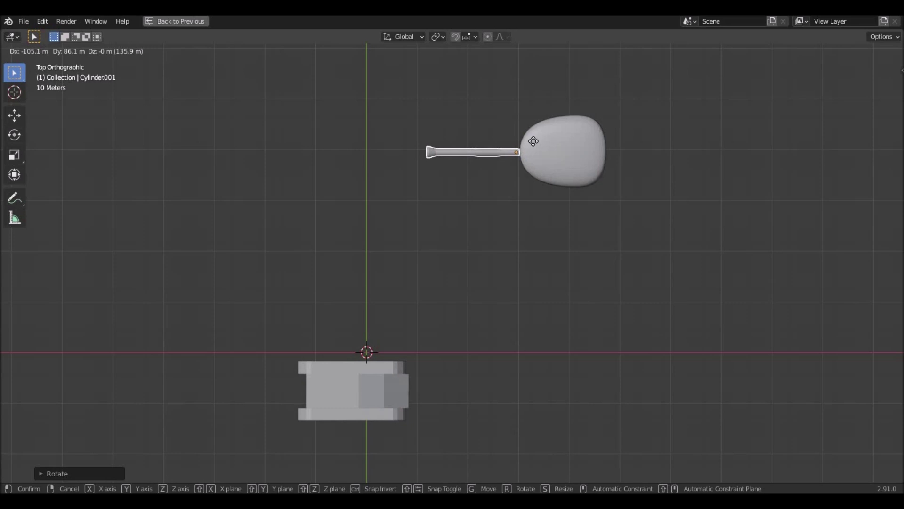
{"action": "left_click", "coordinate": [535, 142]}
{"action": "key", "text": "KP_1"}
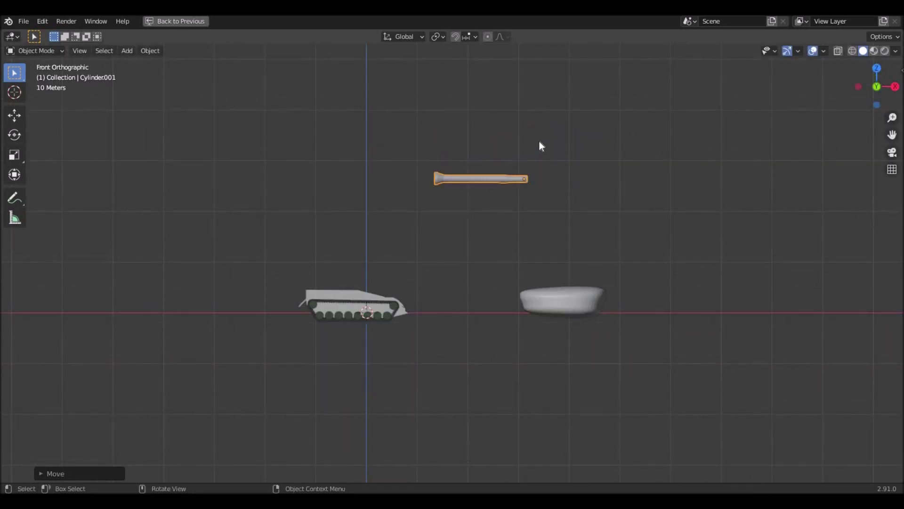
{"action": "key", "text": "g"}
{"action": "key", "text": "z"}
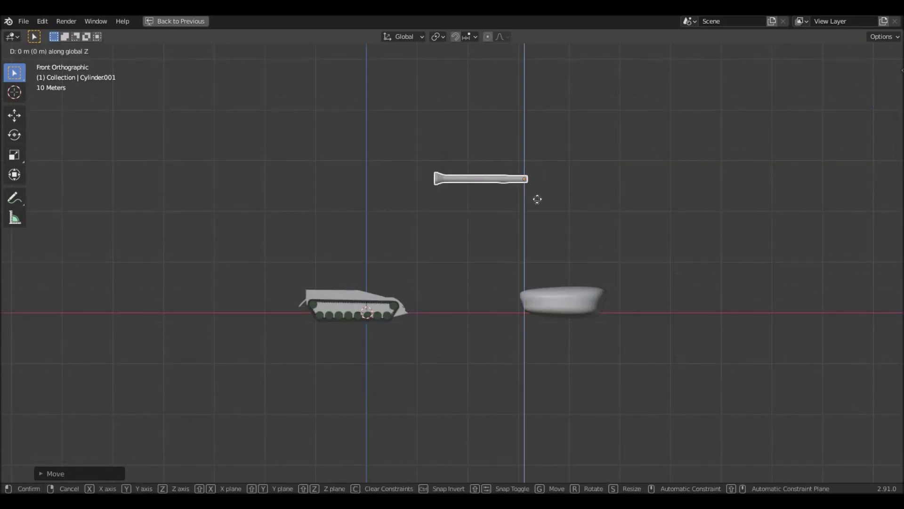
{"action": "left_click", "coordinate": [537, 265]}
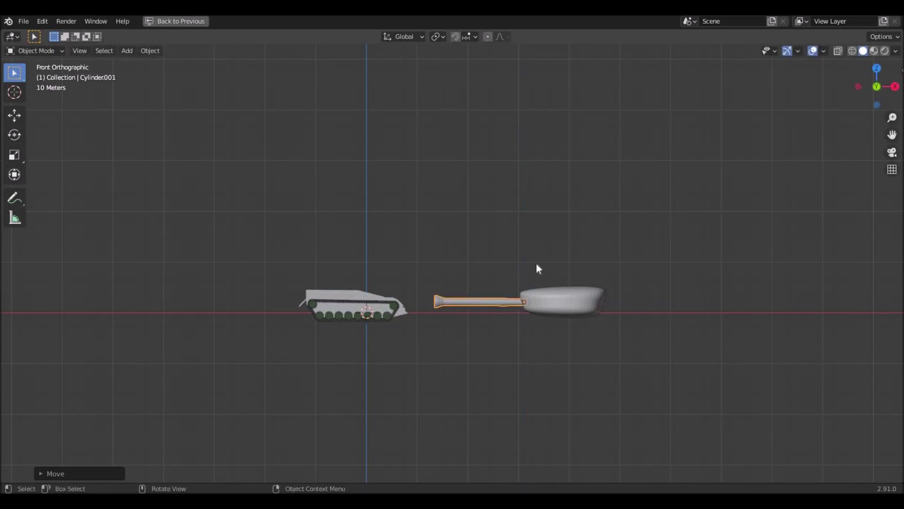
In right view, move the gun barrel about 3.4 m along Y and 2.8 m down to center it on the turret
{"action": "key", "text": "KP_3"}
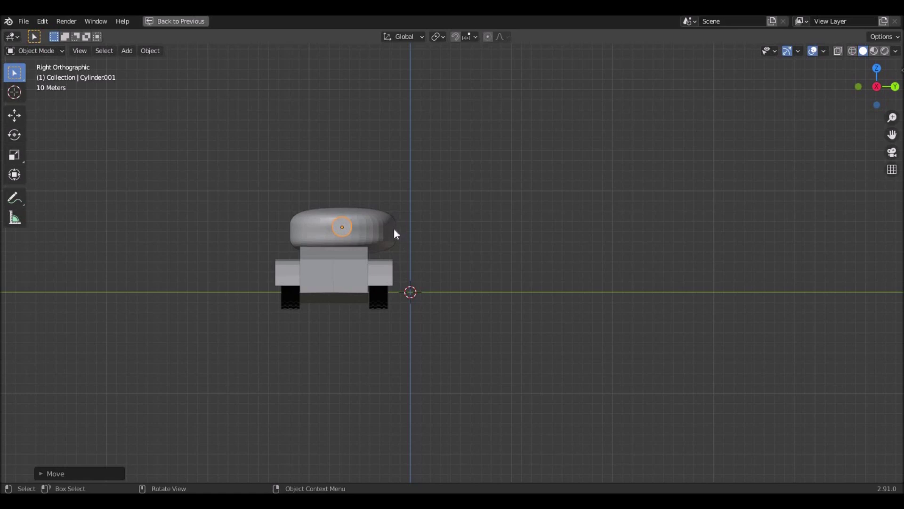
{"action": "key", "text": "g"}
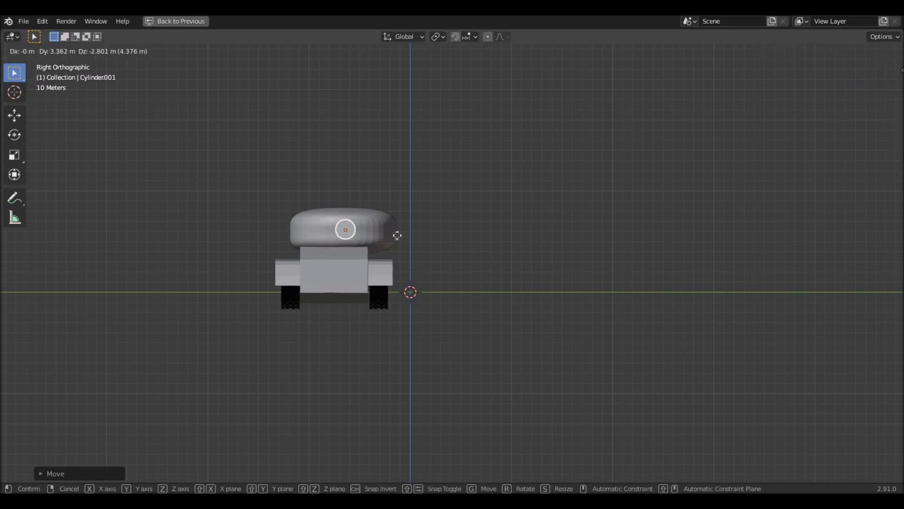
{"action": "left_click", "coordinate": [397, 236]}
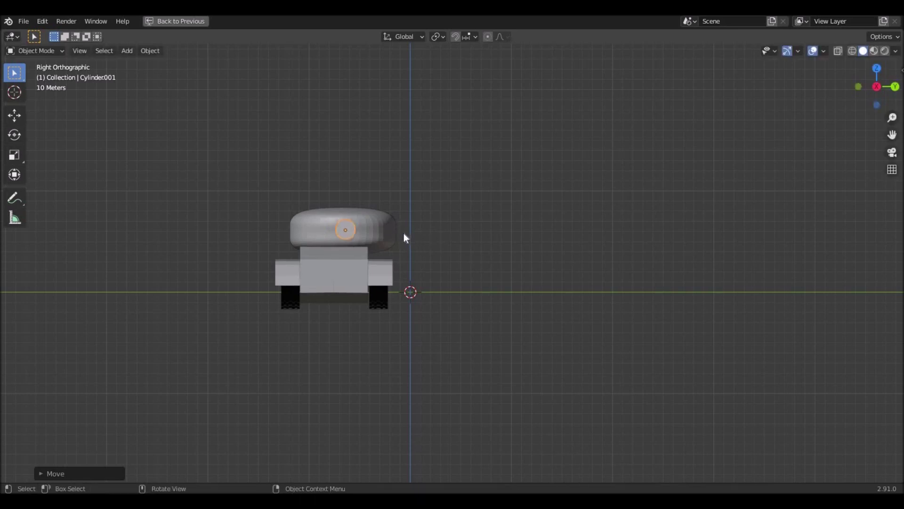
Move the turret and gun barrel together about 8.4 m along negative Y to center them over the hull, and deselect them
{"action": "left_click", "coordinate": [380, 234]}
{"action": "key", "text": "g"}
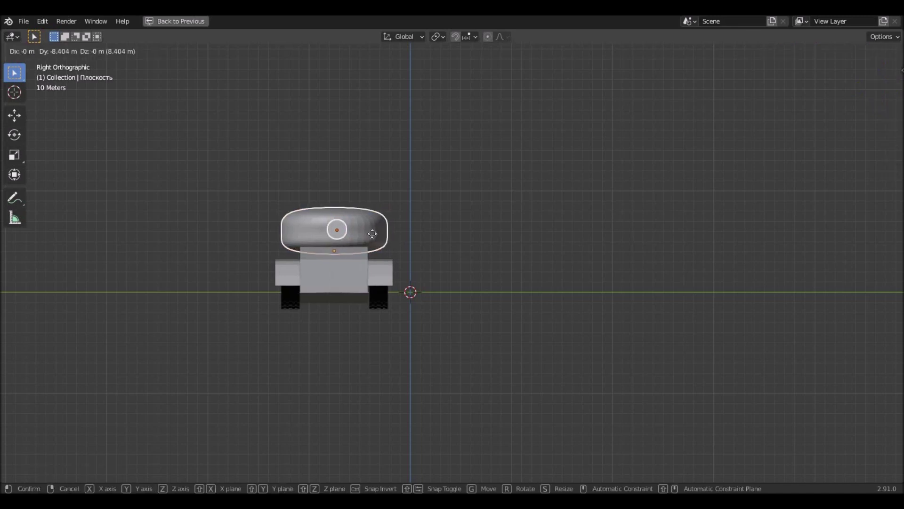
{"action": "left_click", "coordinate": [372, 234]}
{"action": "middle_click_drag", "start_coordinate": [403, 237], "coordinate": [403, 238]}
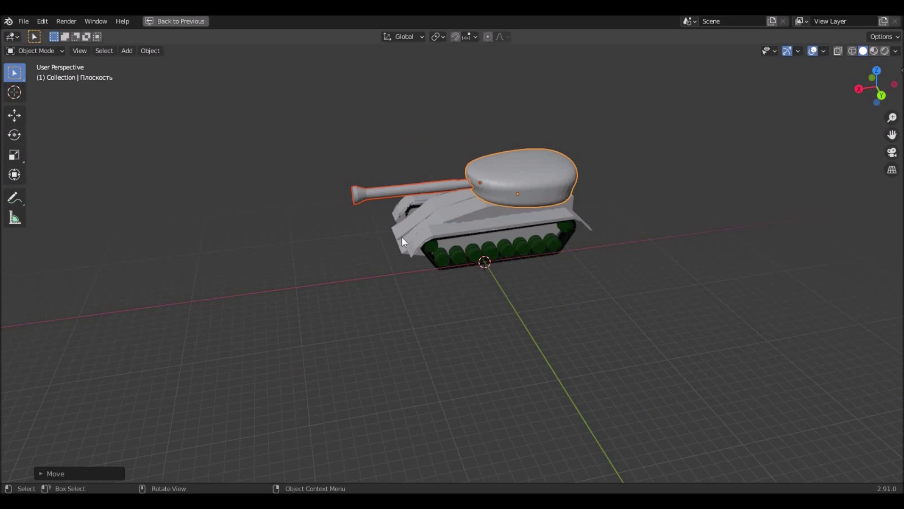
{"action": "left_click", "coordinate": [656, 248]}
{"action": "middle_click_drag", "start_coordinate": [656, 248], "coordinate": [656, 250]}
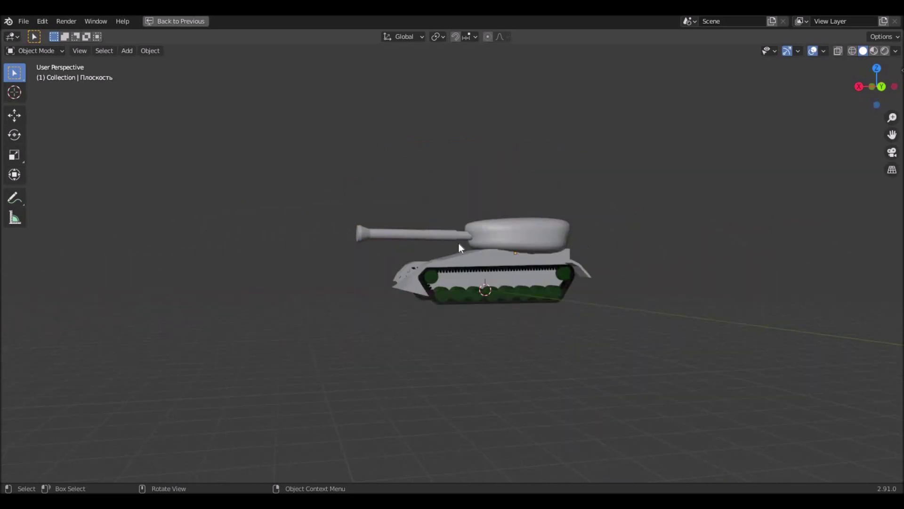
Lower the turret and gun barrel together about 3.4 m along the global Z axis so the turret sits on the hull
{"action": "left_click", "coordinate": [490, 236]}
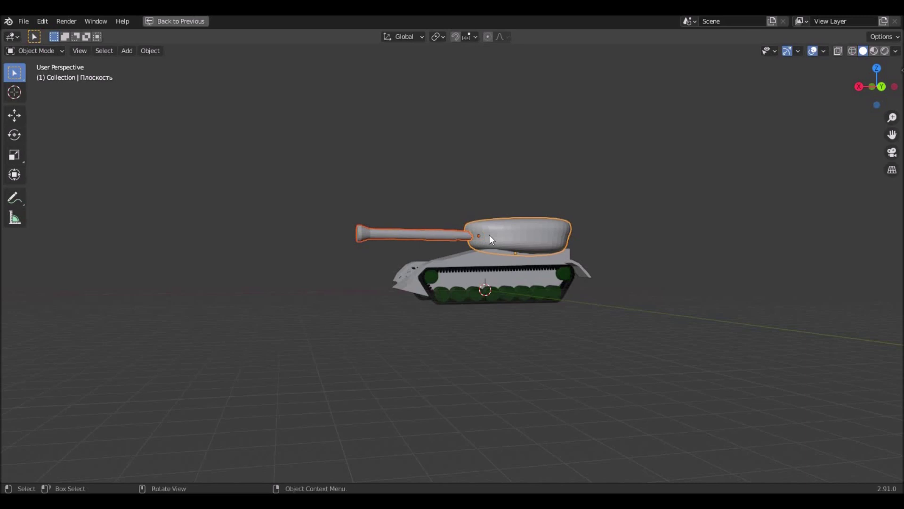
{"action": "key", "text": "g"}
{"action": "key", "text": "z"}
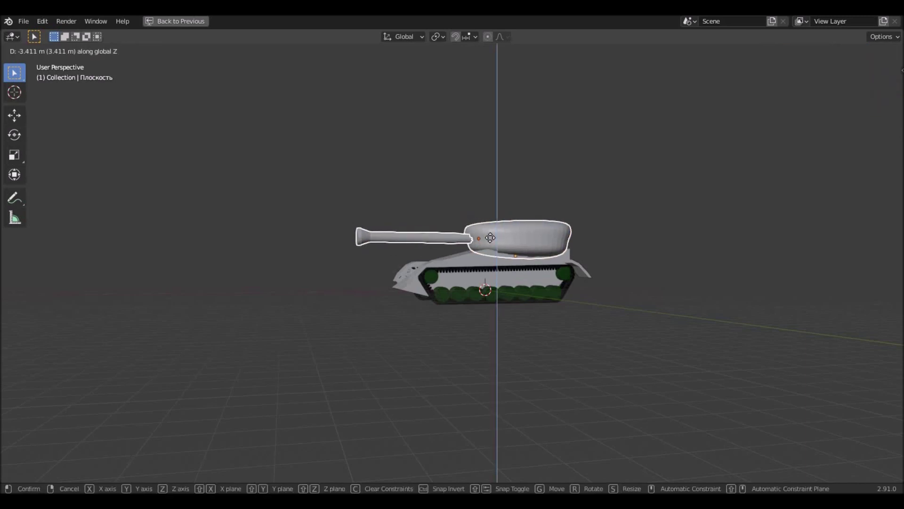
{"action": "left_click", "coordinate": [491, 237]}
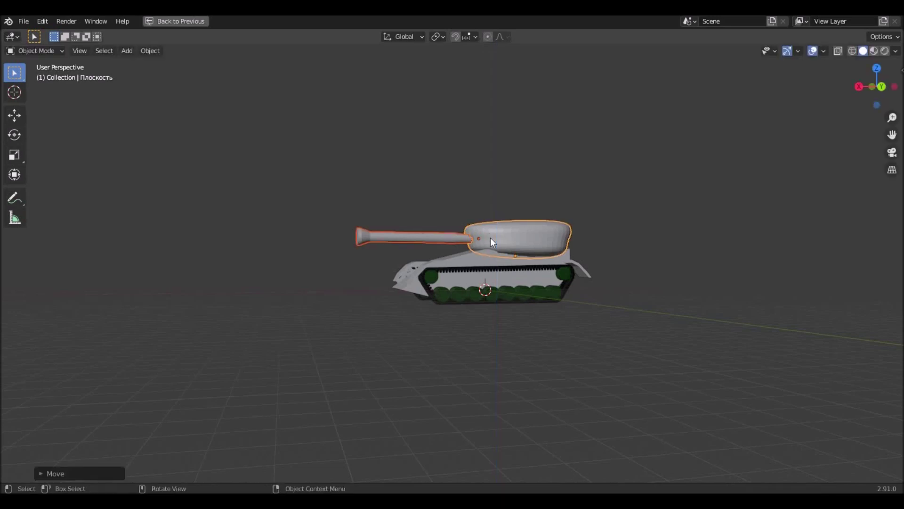
{"action": "scroll", "coordinate": [515, 259], "scroll_direction": "up", "scroll_amount": 5}
{"action": "middle_click_drag", "start_coordinate": [515, 259], "coordinate": [527, 273]}
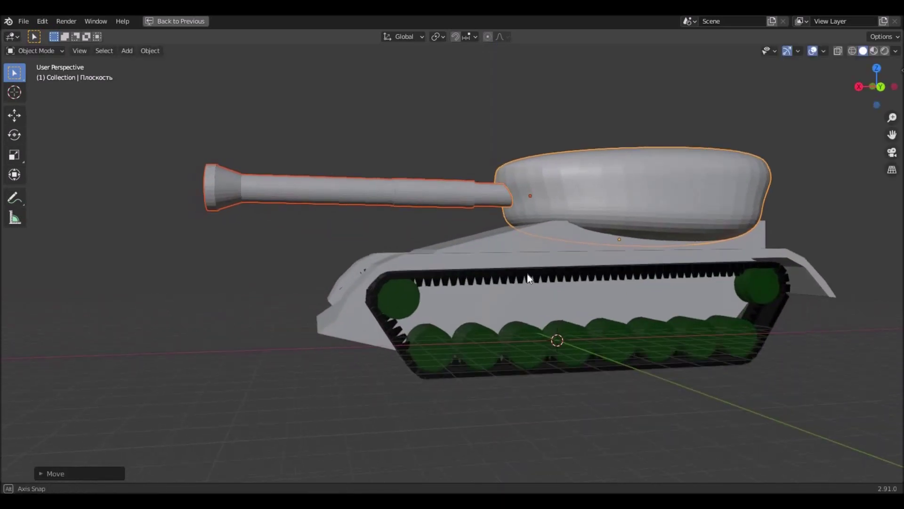
{"action": "scroll", "coordinate": [523, 283], "scroll_direction": "up", "scroll_amount": 5}
{"action": "scroll", "coordinate": [587, 279], "scroll_direction": "down", "scroll_amount": 5}
{"action": "middle_click_drag", "start_coordinate": [586, 280], "coordinate": [542, 271]}
{"action": "scroll", "coordinate": [543, 267], "scroll_direction": "up", "scroll_amount": 5}
{"action": "scroll", "coordinate": [541, 271], "scroll_direction": "down", "scroll_amount": 5}
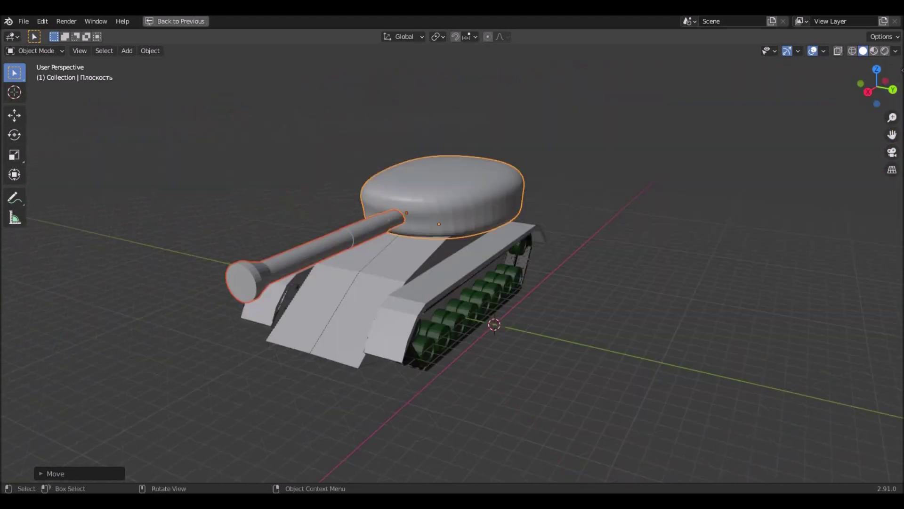
Assign the existing green Material.001 to the hull, turret and gun barrel, and clear the selection
{"action": "left_click", "coordinate": [627, 323]}
{"action": "left_click", "coordinate": [400, 233]}
{"action": "left_click", "coordinate": [358, 233], "text": "shift"}
{"action": "left_click", "coordinate": [370, 272], "text": "shift"}
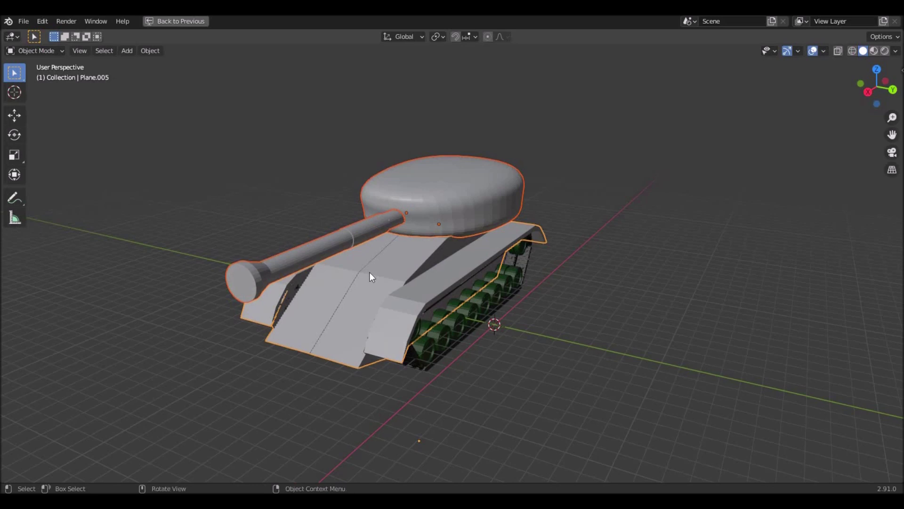
{"action": "key", "text": "ctrl+space"}
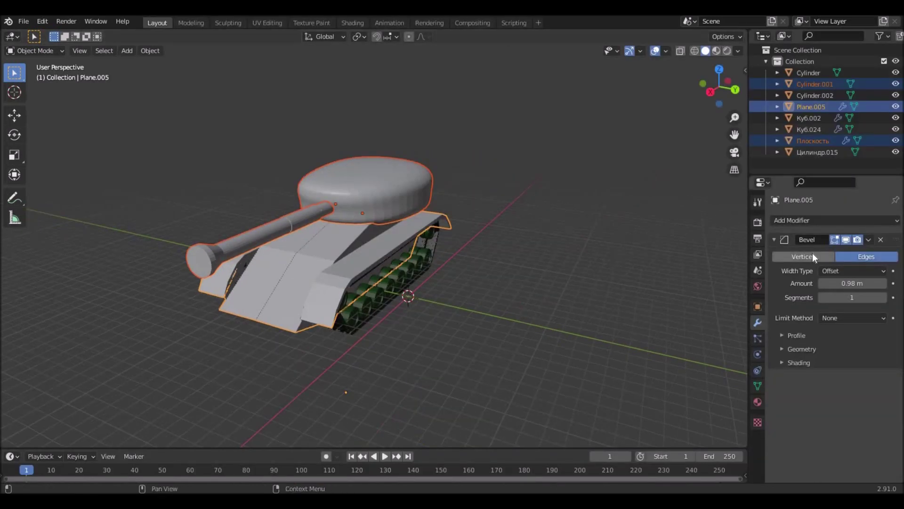
{"action": "left_click", "coordinate": [757, 402]}
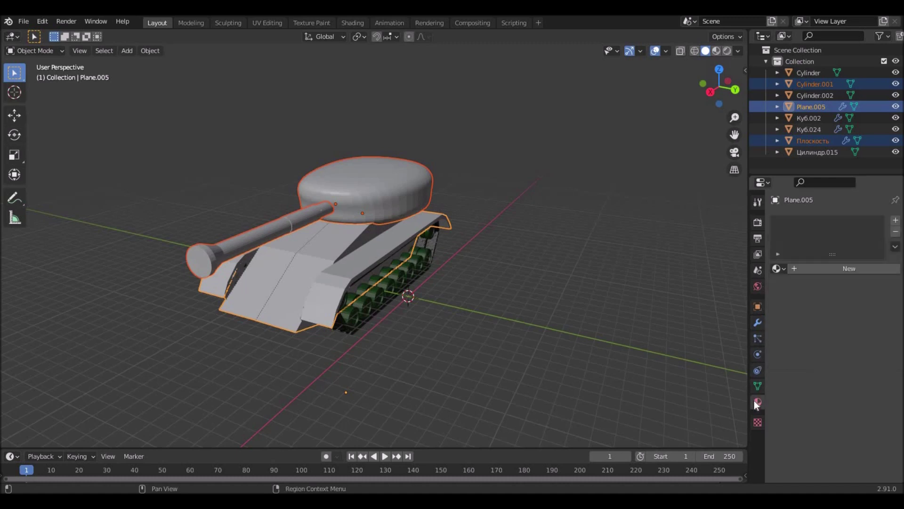
{"action": "left_click", "coordinate": [808, 268]}
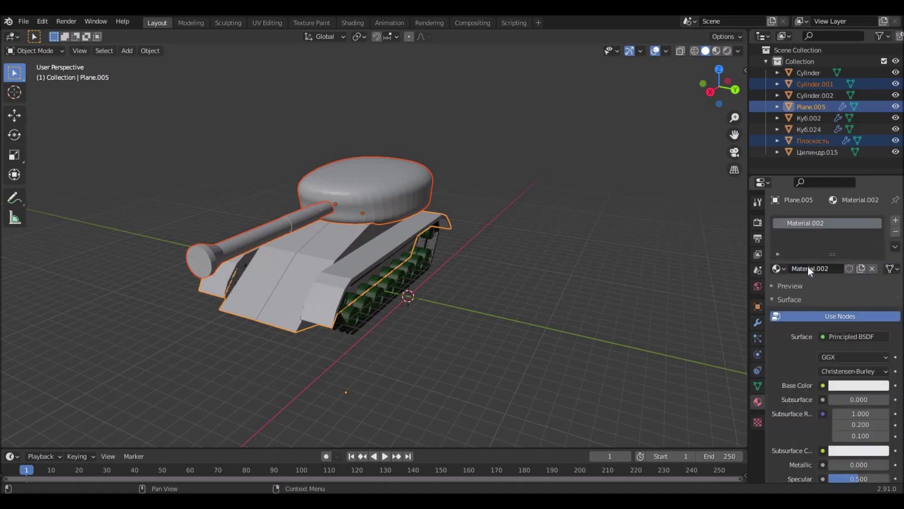
{"action": "left_click", "coordinate": [777, 268]}
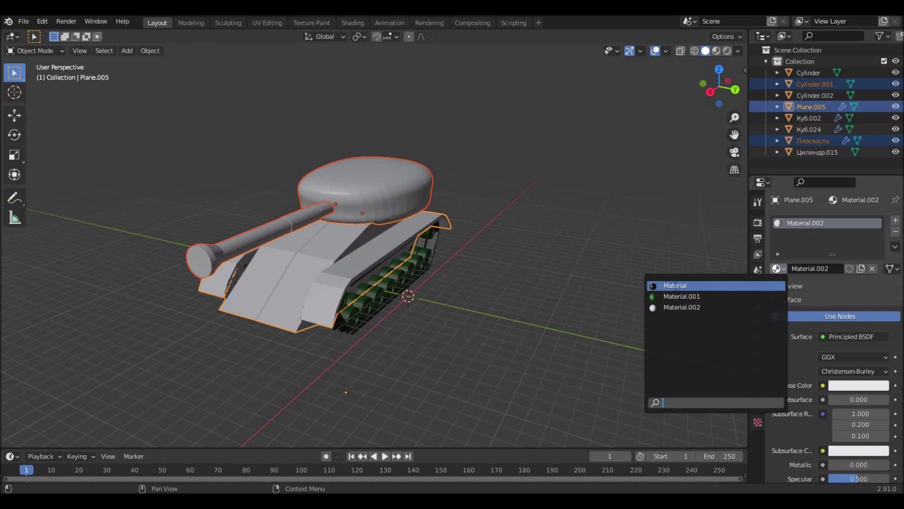
{"action": "left_click", "coordinate": [665, 297]}
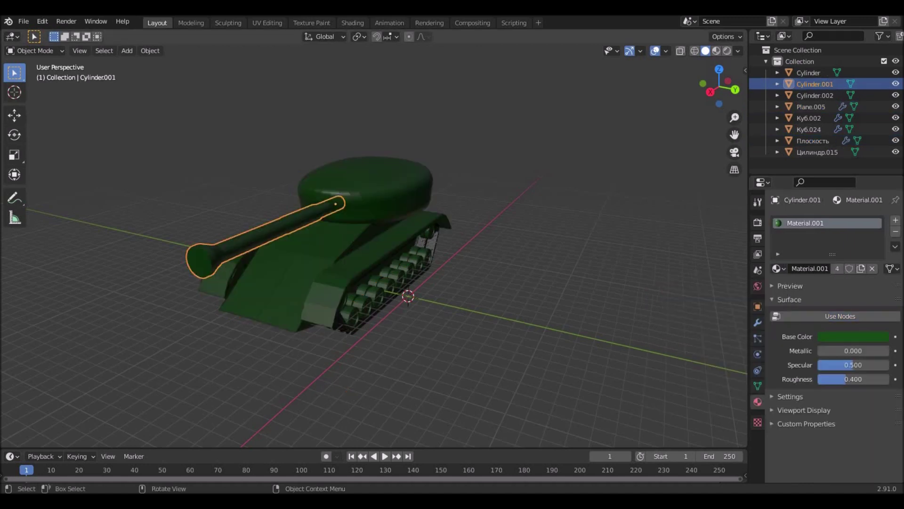
{"action": "left_click", "coordinate": [691, 292]}
Examine the alignment of the colored tank's parts in front, right and top orthographic views
{"action": "key", "text": "ctrl+space"}
{"action": "key", "text": "KP_1"}
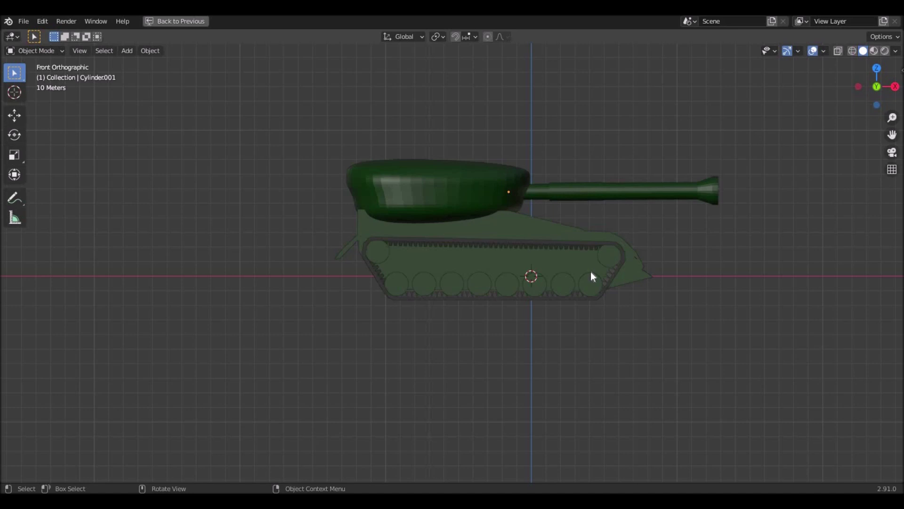
{"action": "key", "text": "KP_3"}
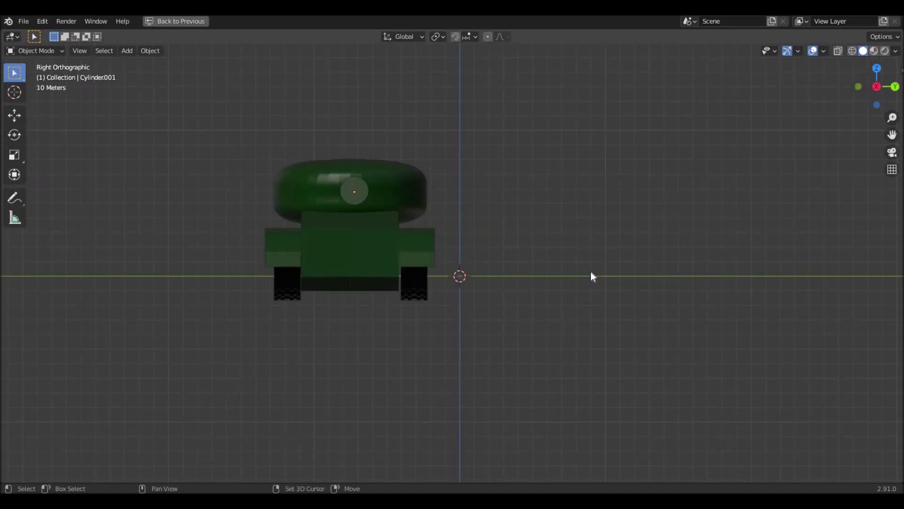
{"action": "middle_click_drag", "start_coordinate": [573, 271], "coordinate": [681, 293], "text": "shift"}
{"action": "key", "text": "KP_7"}
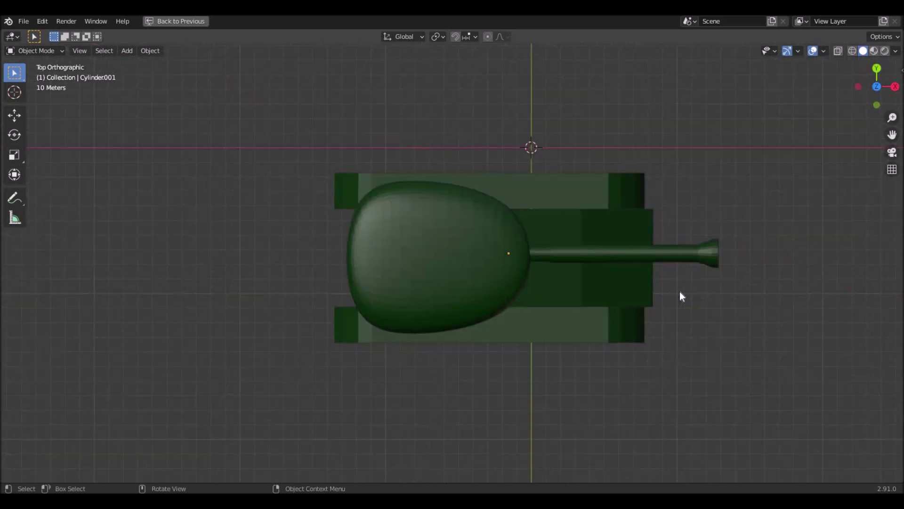